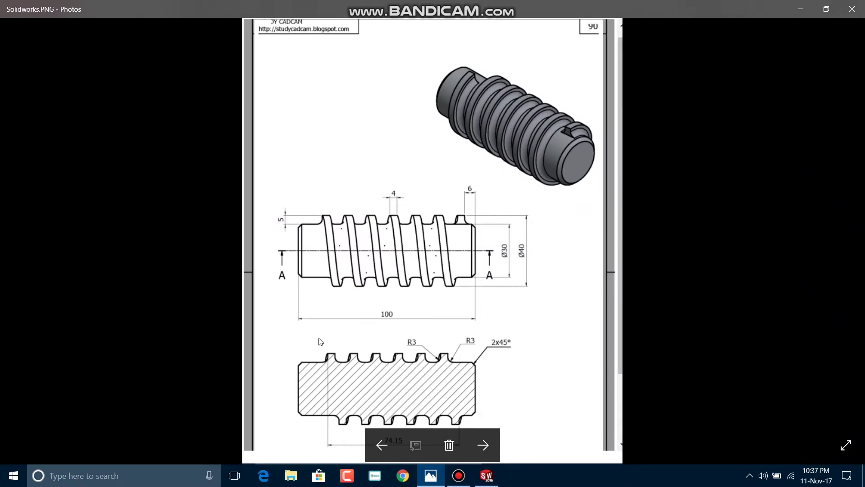
Switch from the worm shaft drawing in Photos to the SOLIDWORKS 2016 window
{"action": "left_click", "coordinate": [487, 476]}
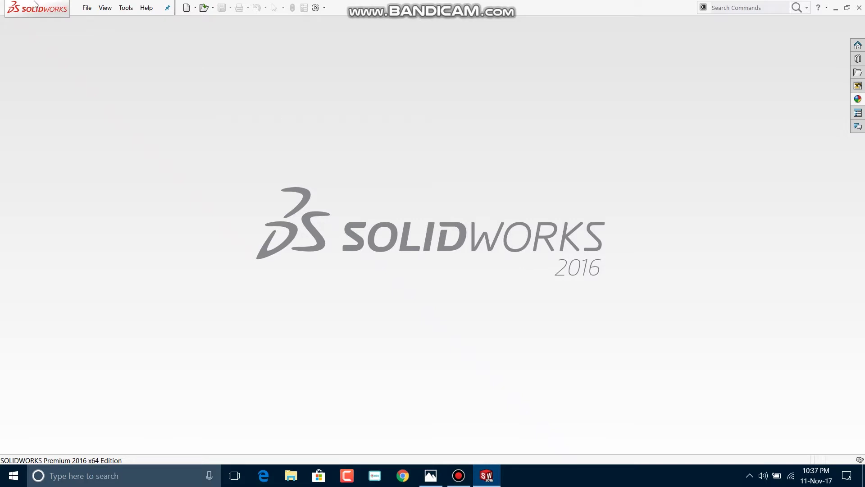
Create a new Part document
{"action": "left_click", "coordinate": [87, 7]}
{"action": "left_click", "coordinate": [101, 23]}
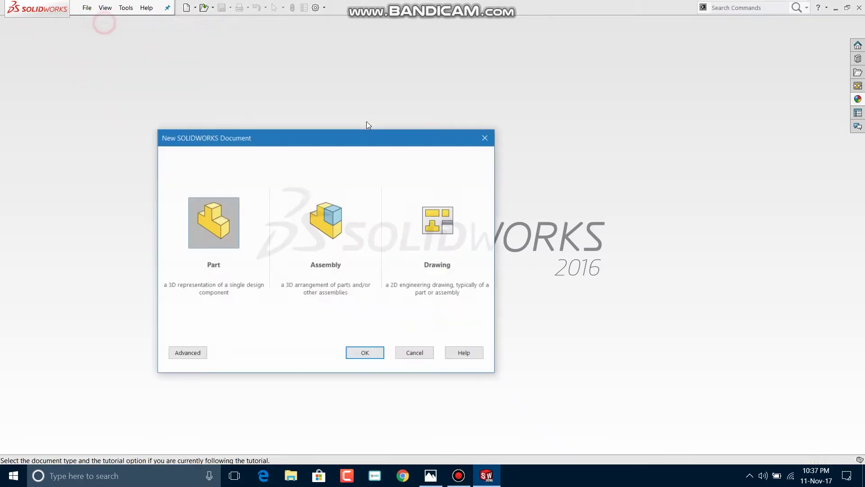
{"action": "left_click", "coordinate": [369, 353]}
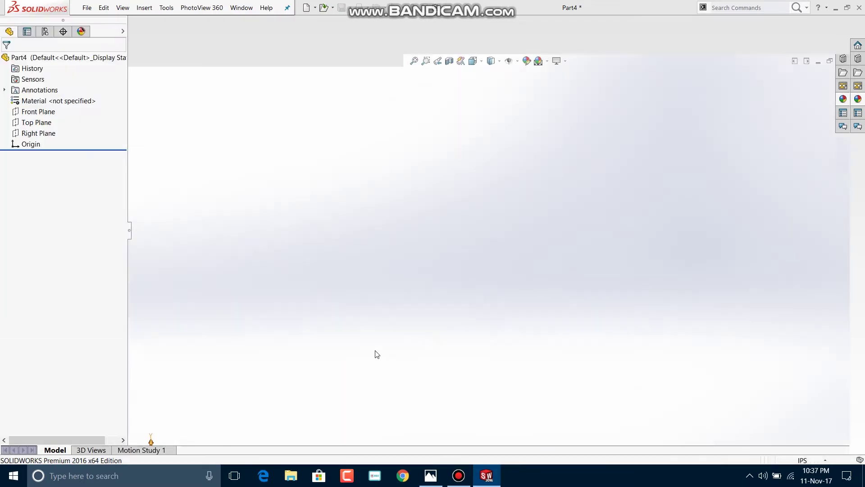
Switch the part's units to MMGS (millimetre, gram, second) and start a Helix/Spiral
{"action": "left_click", "coordinate": [803, 460]}
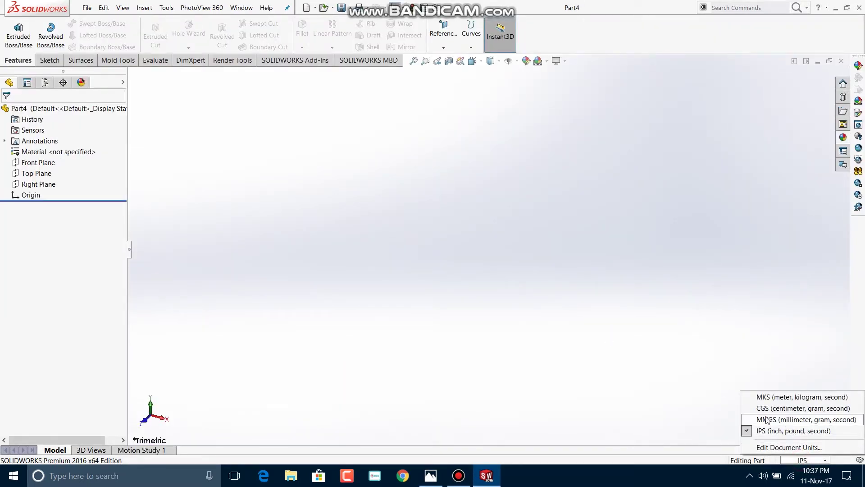
{"action": "left_click", "coordinate": [804, 420]}
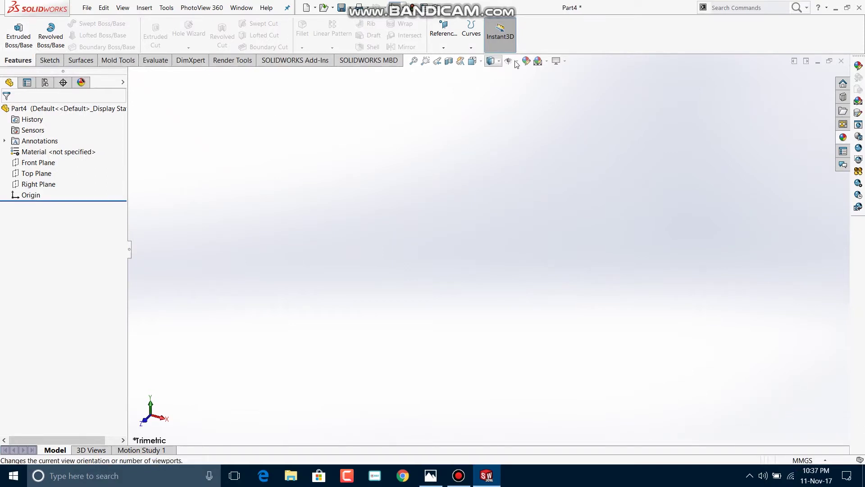
{"action": "left_click", "coordinate": [474, 39]}
{"action": "left_click", "coordinate": [496, 71]}
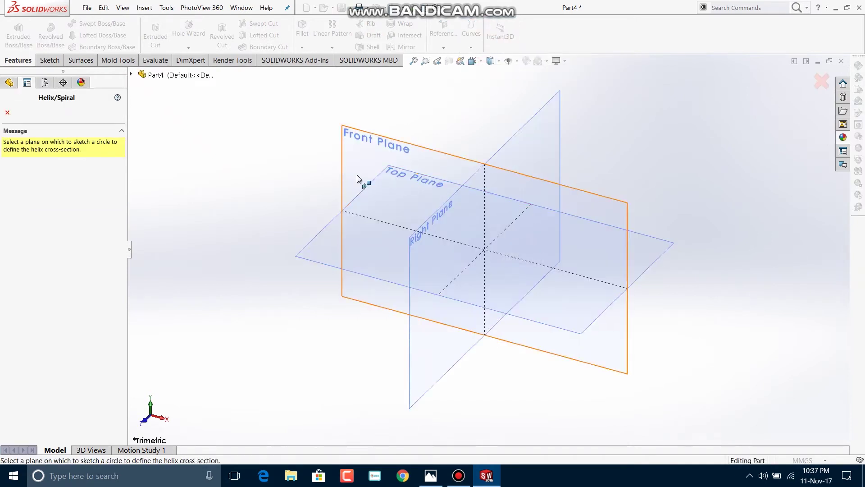
Draw a circle centred on the origin on the Right Plane
{"action": "left_click", "coordinate": [535, 145]}
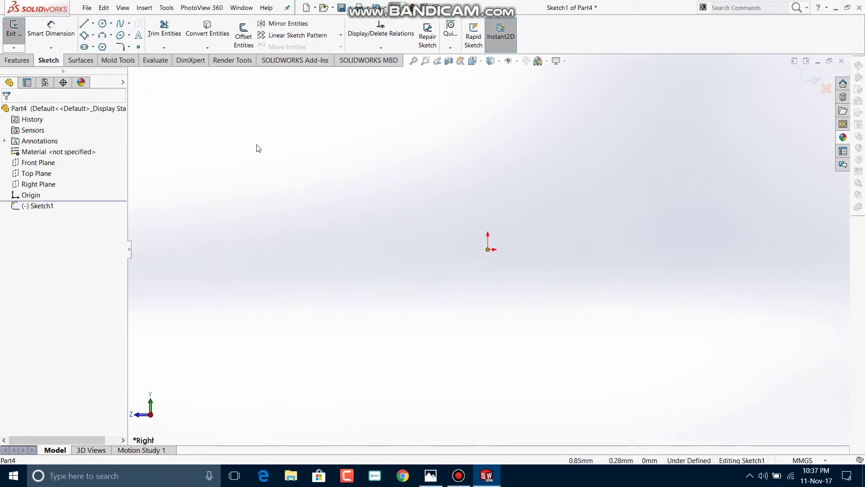
{"action": "left_click", "coordinate": [102, 23]}
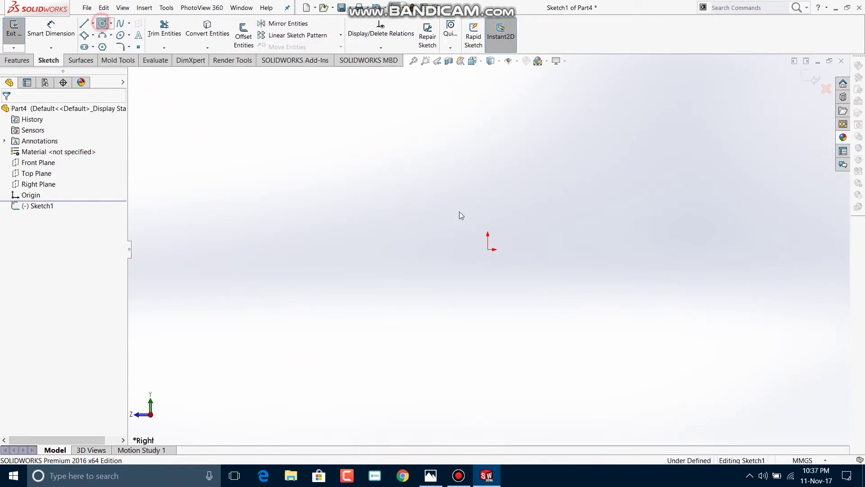
{"action": "left_click", "coordinate": [488, 249]}
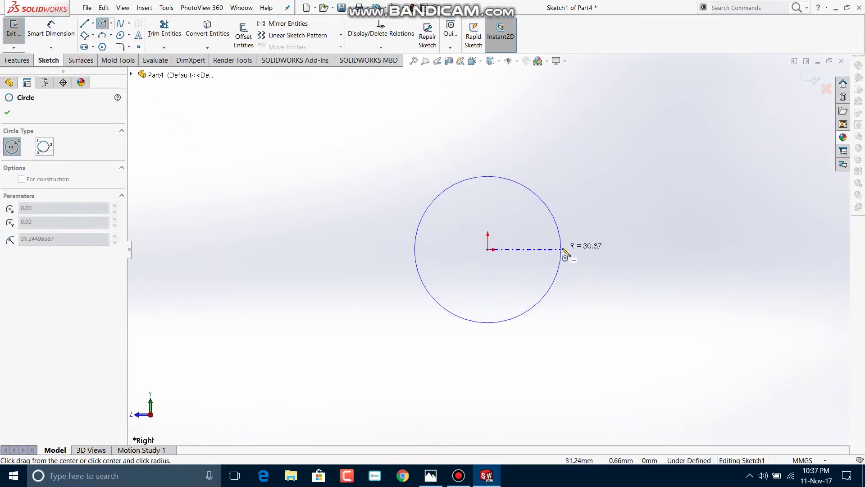
{"action": "left_click", "coordinate": [562, 249]}
Dimension the circle's diameter to 30 mm and exit the sketch to the helix settings
{"action": "left_click", "coordinate": [51, 30]}
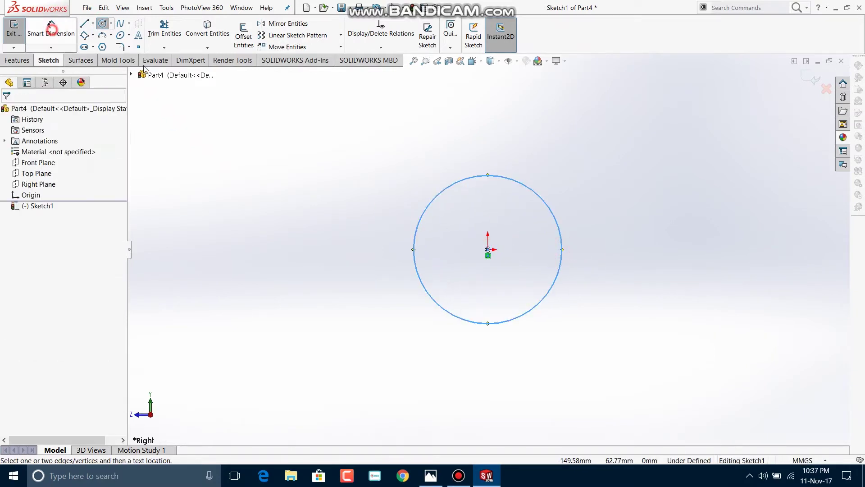
{"action": "left_click", "coordinate": [515, 182]}
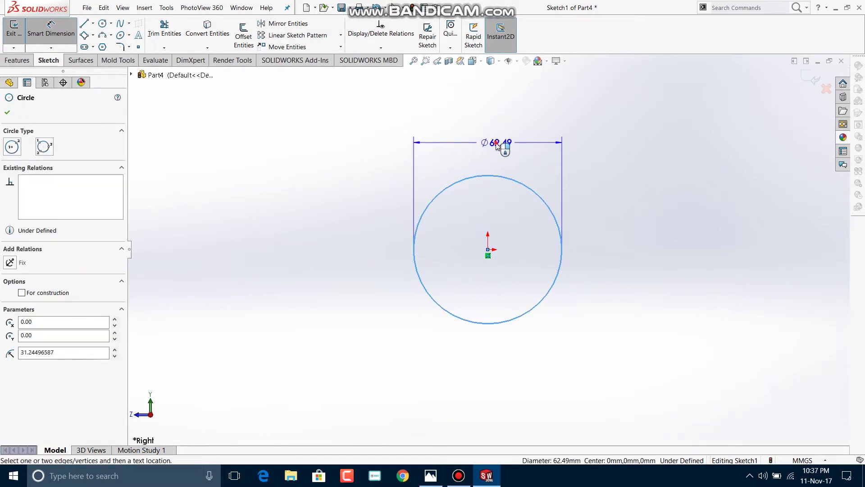
{"action": "left_click", "coordinate": [498, 145]}
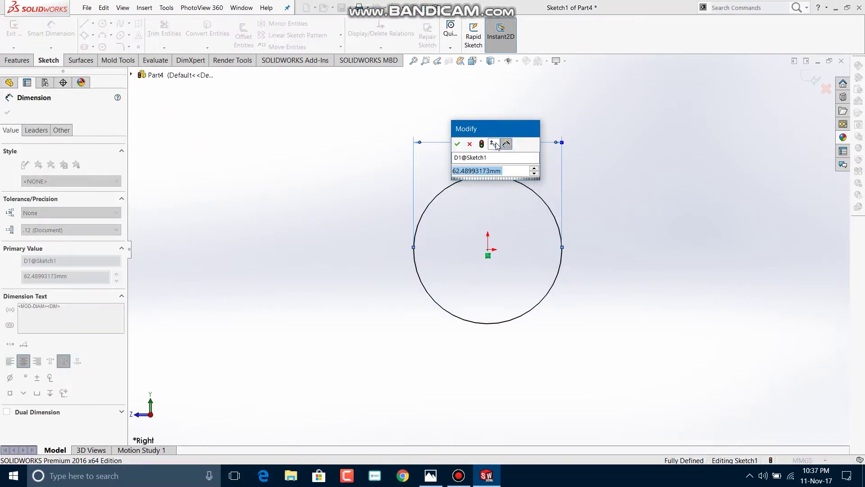
{"action": "type", "text": "3"}
{"action": "key", "text": "Return"}
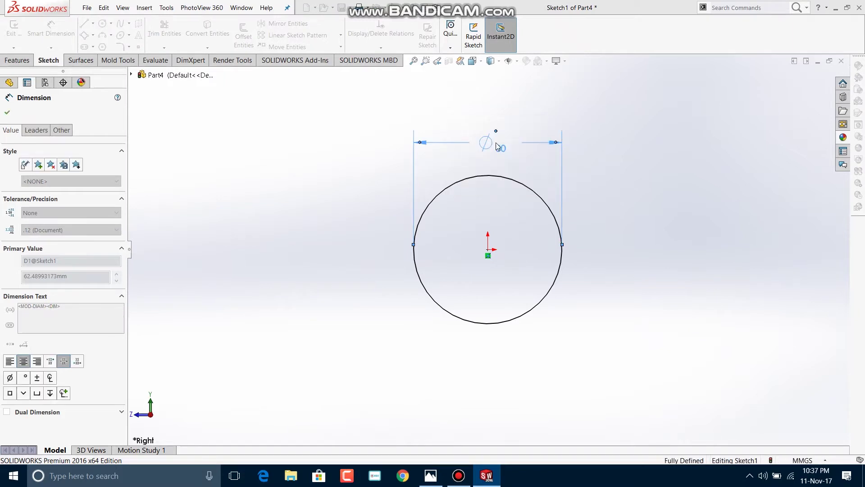
{"action": "left_click", "coordinate": [9, 112]}
{"action": "mouse_move", "coordinate": [396, 125]}
{"action": "middle_mouse_down"}
{"action": "mouse_move", "coordinate": [339, 145]}
{"action": "mouse_move", "coordinate": [338, 160]}
{"action": "mouse_move", "coordinate": [306, 154]}
{"action": "middle_mouse_up"}
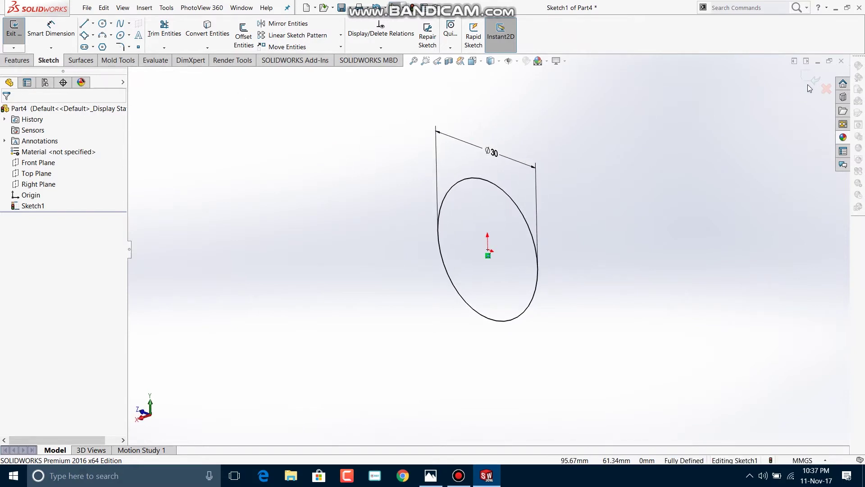
{"action": "key", "text": "h"}
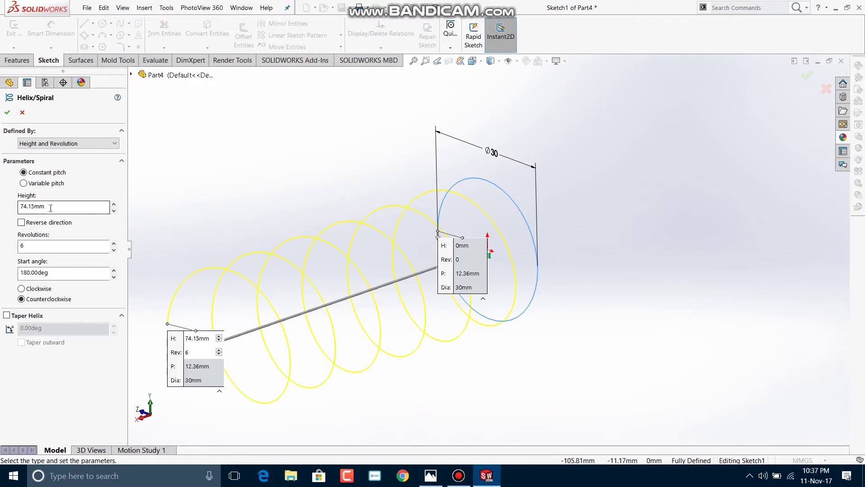
Accept the 74.15 mm, 6-revolution helix, reopen it for editing, then view the Photos drawing
{"action": "left_click", "coordinate": [6, 113]}
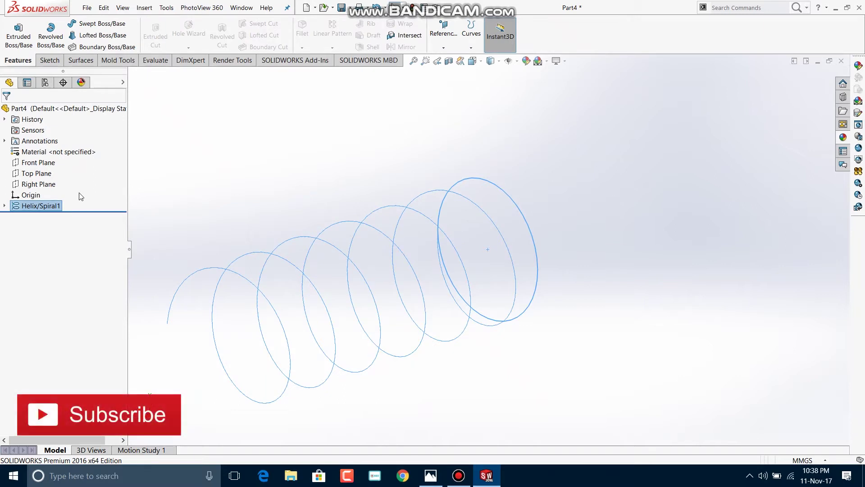
{"action": "right_click", "coordinate": [53, 211]}
{"action": "left_click", "coordinate": [60, 183]}
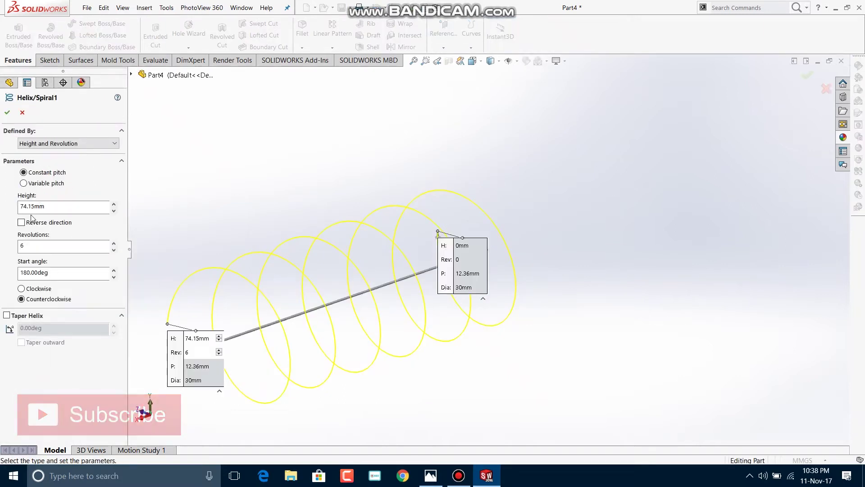
{"action": "left_click", "coordinate": [431, 476]}
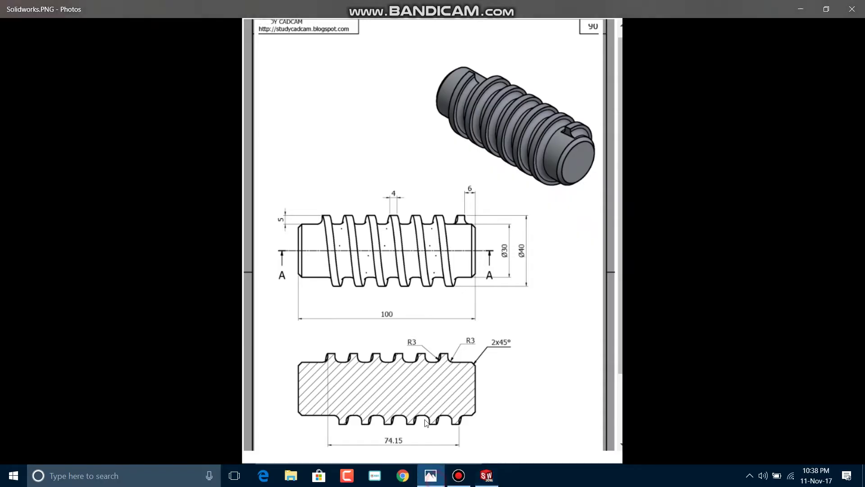
{"action": "scroll", "coordinate": [431, 319], "scroll_direction": "up", "scroll_amount": 2, "text": "ctrl"}
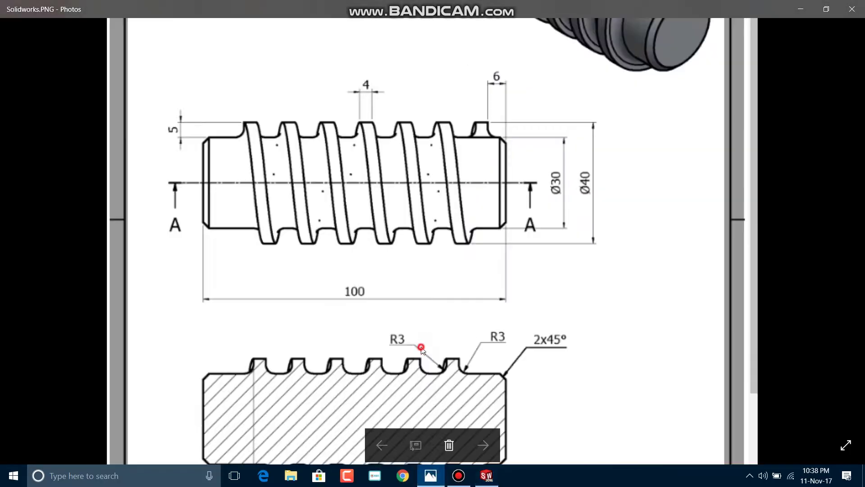
{"action": "left_click_drag", "start_coordinate": [444, 288], "coordinate": [449, 206]}
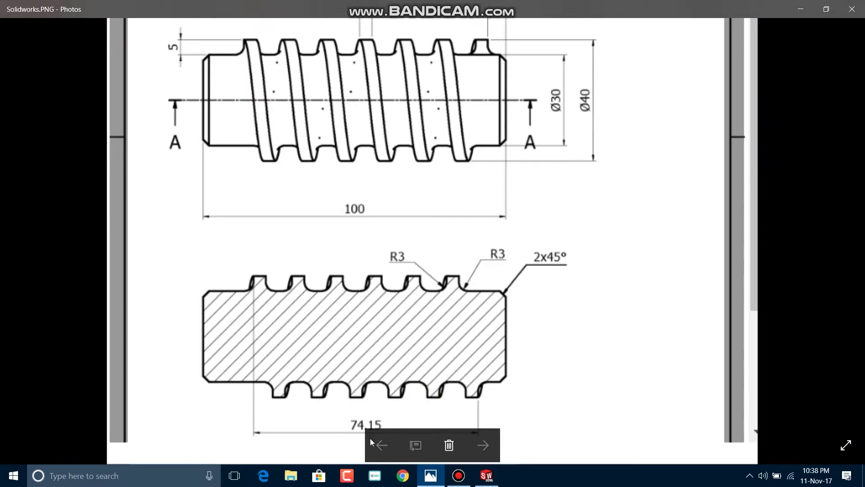
{"action": "scroll", "coordinate": [376, 397], "scroll_direction": "up", "scroll_amount": 1, "text": "ctrl"}
{"action": "left_click_drag", "start_coordinate": [388, 428], "coordinate": [388, 373]}
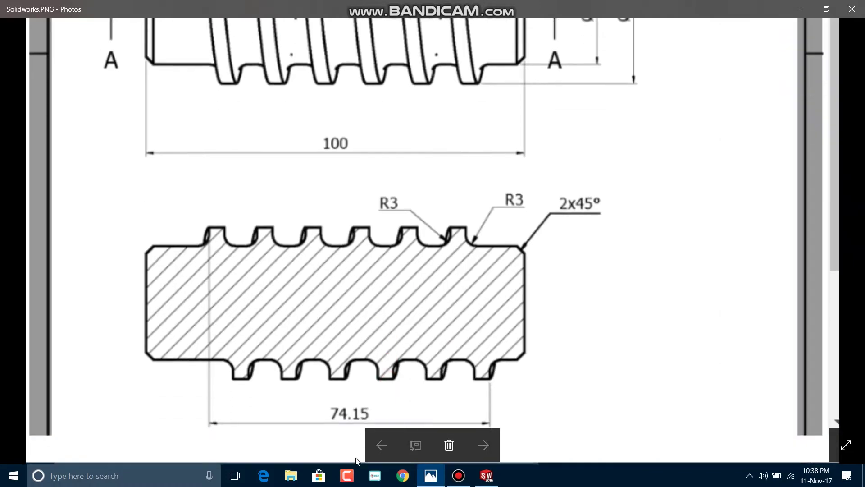
{"action": "scroll", "coordinate": [395, 369], "scroll_direction": "down", "scroll_amount": 2, "text": "ctrl"}
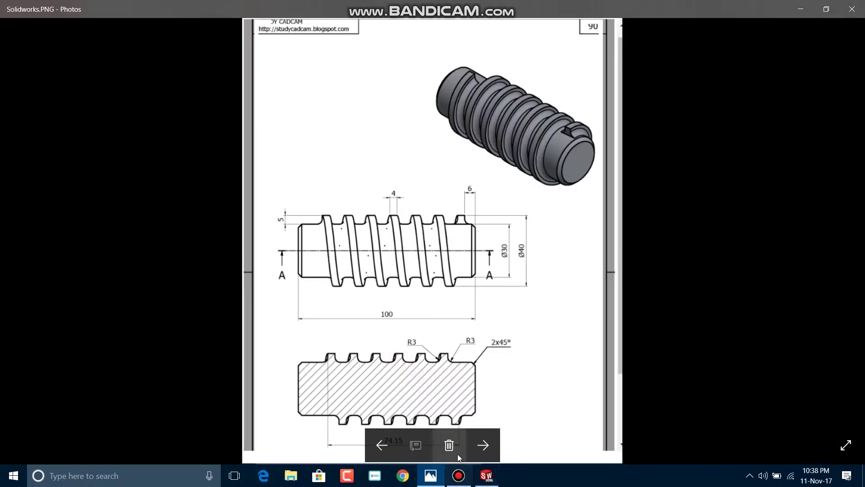
{"action": "left_click", "coordinate": [487, 476]}
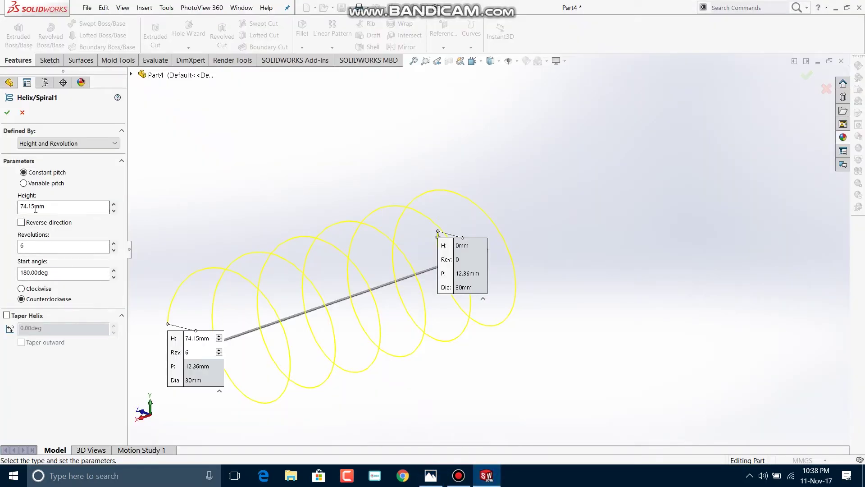
Verify the helix's 6 revolutions, start angle and direction, then accept Helix/Spiral1 unchanged
{"action": "left_click", "coordinate": [26, 243]}
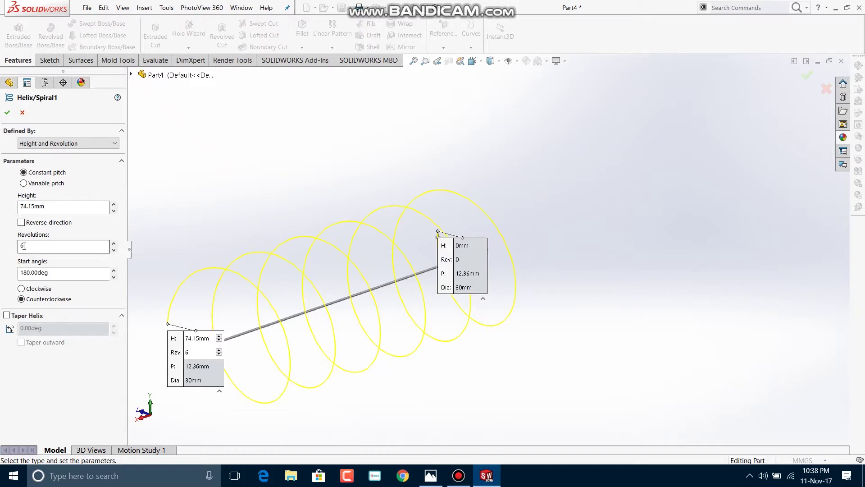
{"action": "left_click", "coordinate": [20, 272]}
{"action": "left_click", "coordinate": [33, 290]}
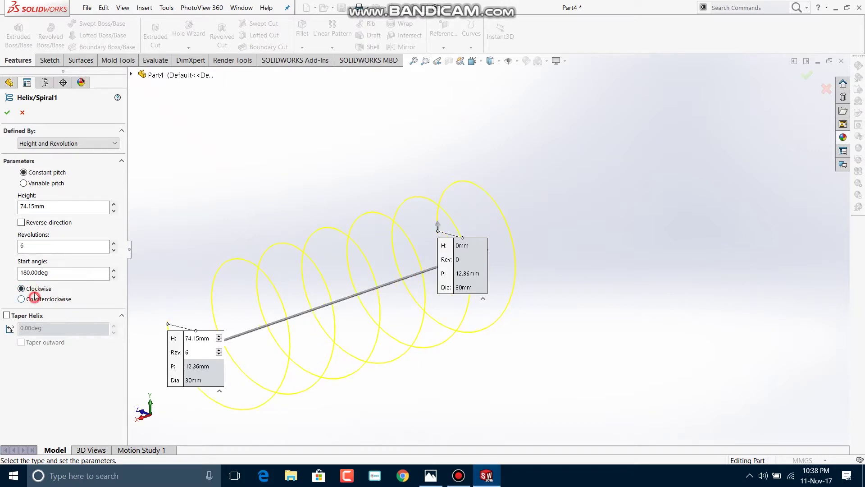
{"action": "left_click", "coordinate": [6, 113]}
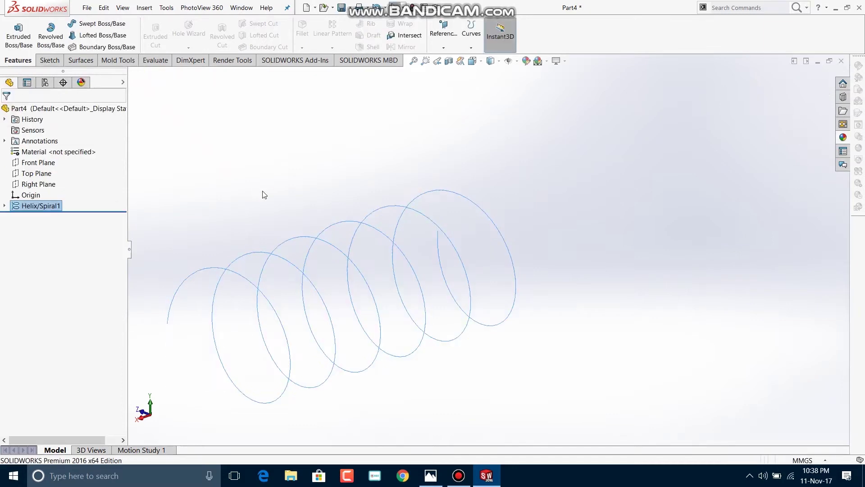
{"action": "left_click", "coordinate": [267, 177]}
{"action": "middle_click_drag", "start_coordinate": [347, 171], "coordinate": [362, 204]}
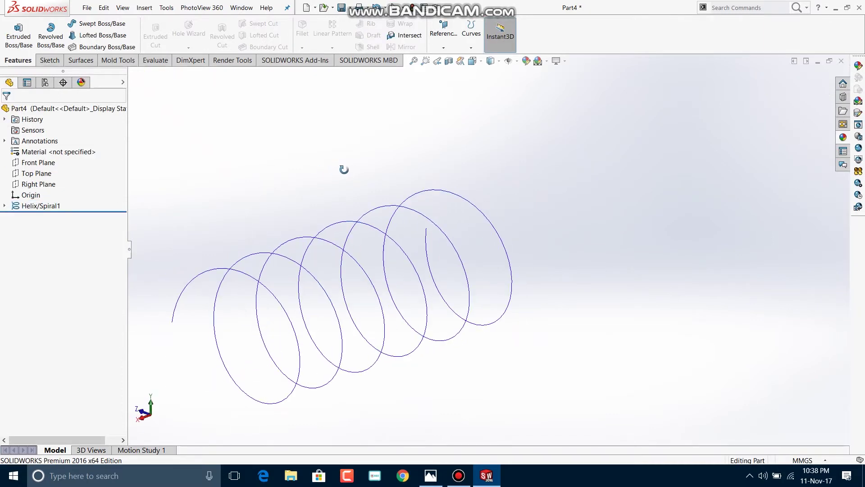
{"action": "mouse_move", "coordinate": [362, 204]}
{"action": "middle_mouse_down"}
{"action": "mouse_move", "coordinate": [338, 180]}
{"action": "mouse_move", "coordinate": [333, 120]}
{"action": "mouse_move", "coordinate": [469, 163]}
{"action": "mouse_move", "coordinate": [492, 153]}
{"action": "mouse_move", "coordinate": [518, 207]}
{"action": "middle_mouse_up"}
{"action": "mouse_move", "coordinate": [481, 180]}
{"action": "middle_mouse_down"}
{"action": "mouse_move", "coordinate": [481, 131]}
{"action": "mouse_move", "coordinate": [454, 150]}
{"action": "mouse_move", "coordinate": [467, 232]}
{"action": "mouse_move", "coordinate": [453, 239]}
{"action": "middle_mouse_up"}
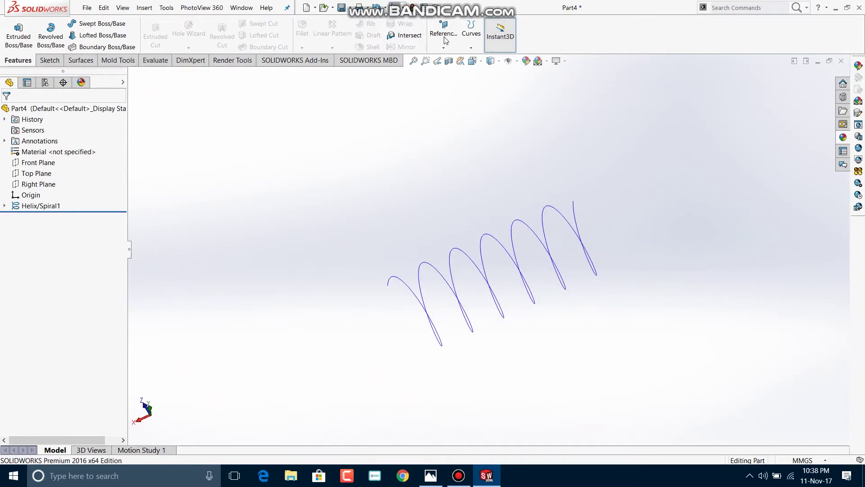
Create Plane1 offset 6.00 mm from the Right Plane, flipped to the helix's far end
{"action": "left_click", "coordinate": [444, 36]}
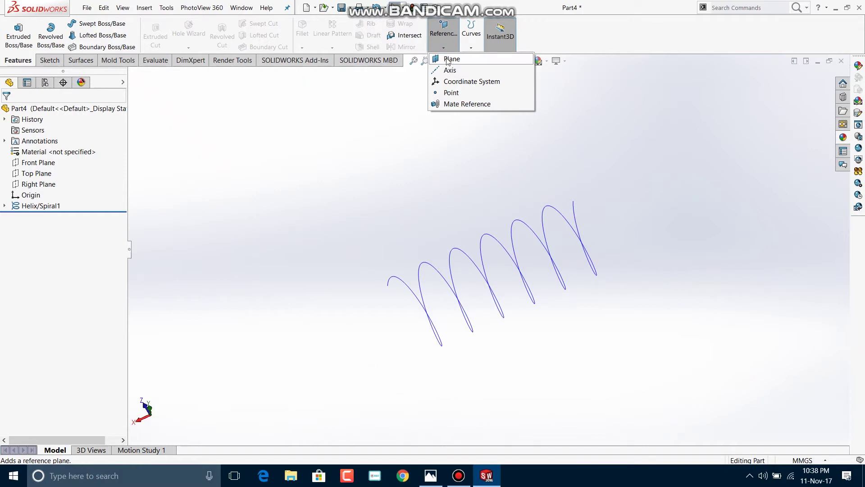
{"action": "left_click", "coordinate": [429, 29]}
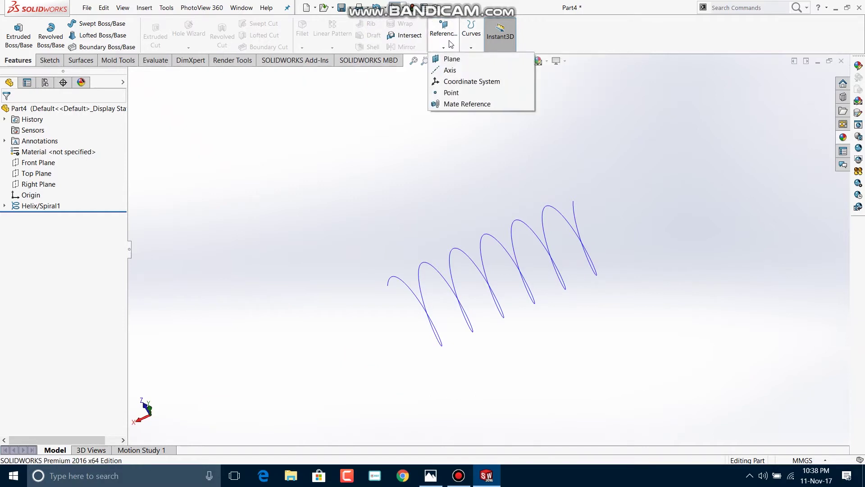
{"action": "left_click", "coordinate": [450, 58]}
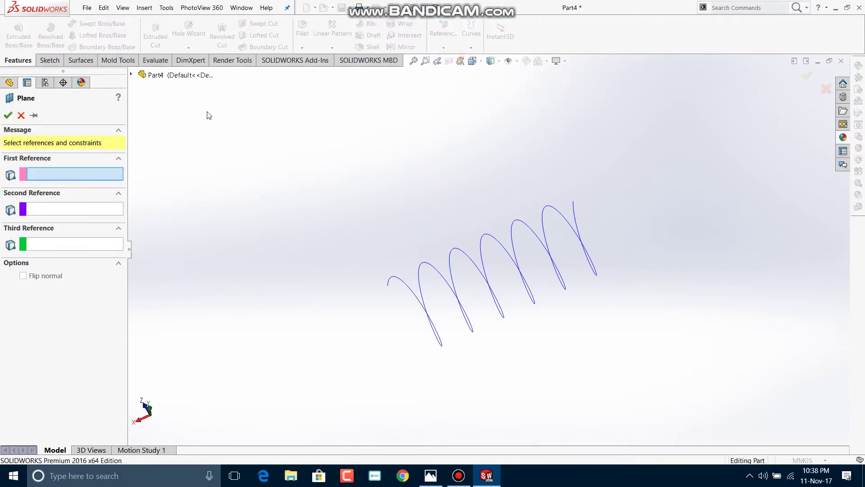
{"action": "left_click", "coordinate": [132, 74]}
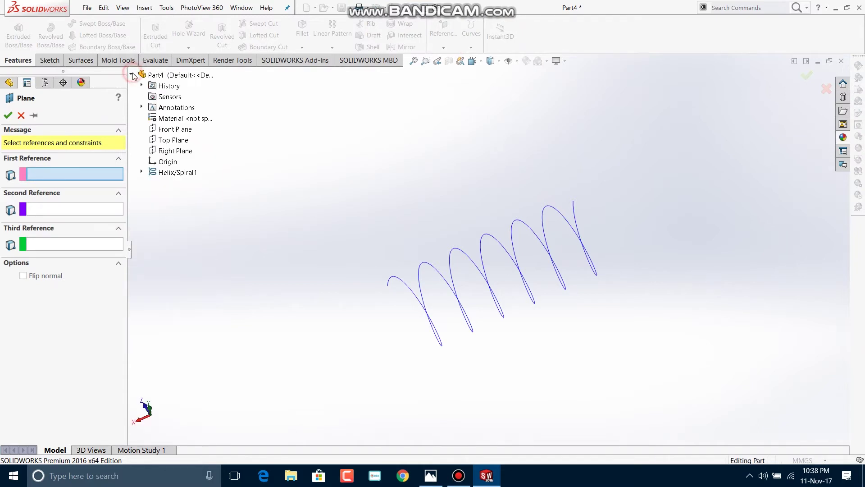
{"action": "left_click", "coordinate": [174, 151]}
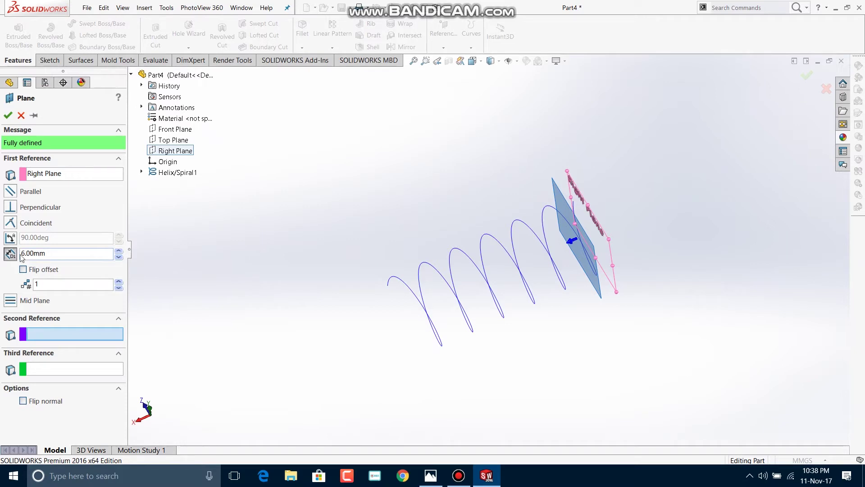
{"action": "left_click", "coordinate": [28, 270]}
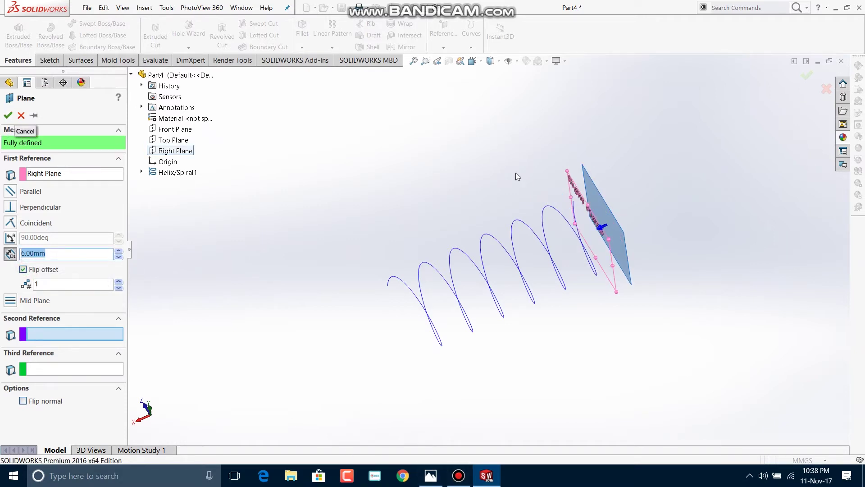
{"action": "middle_click_drag", "start_coordinate": [554, 161], "coordinate": [562, 218]}
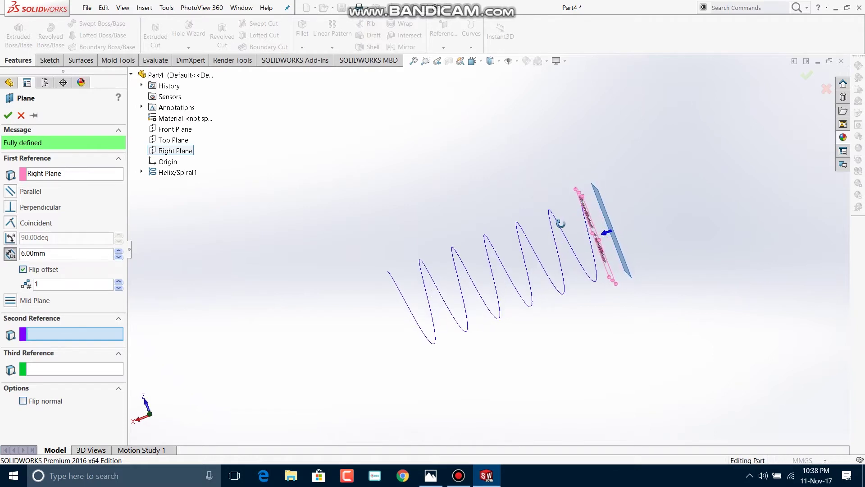
{"action": "left_click", "coordinate": [7, 115]}
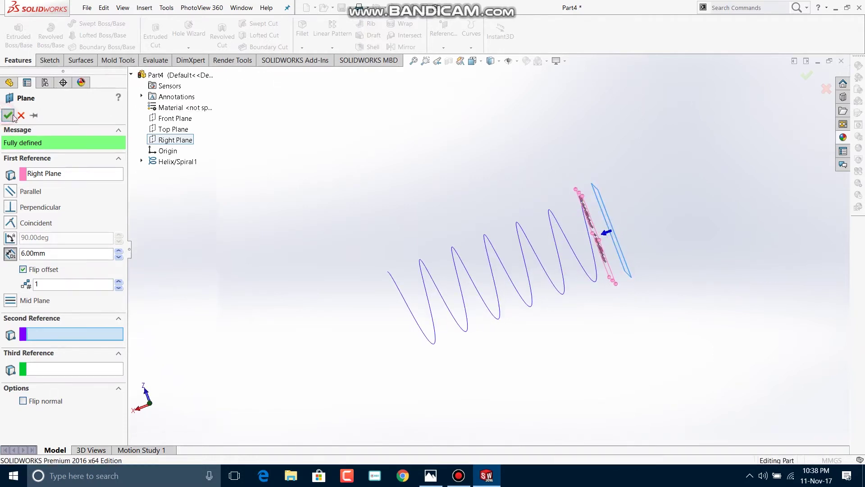
{"action": "left_click", "coordinate": [430, 475]}
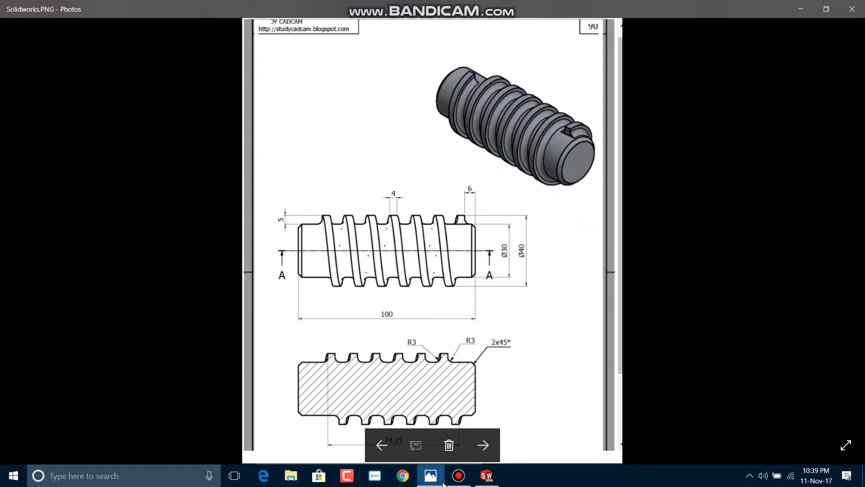
Return to the part and orbit to see Plane1 at the helix's far end
{"action": "left_click", "coordinate": [486, 475]}
{"action": "middle_click_drag", "start_coordinate": [630, 169], "coordinate": [650, 167]}
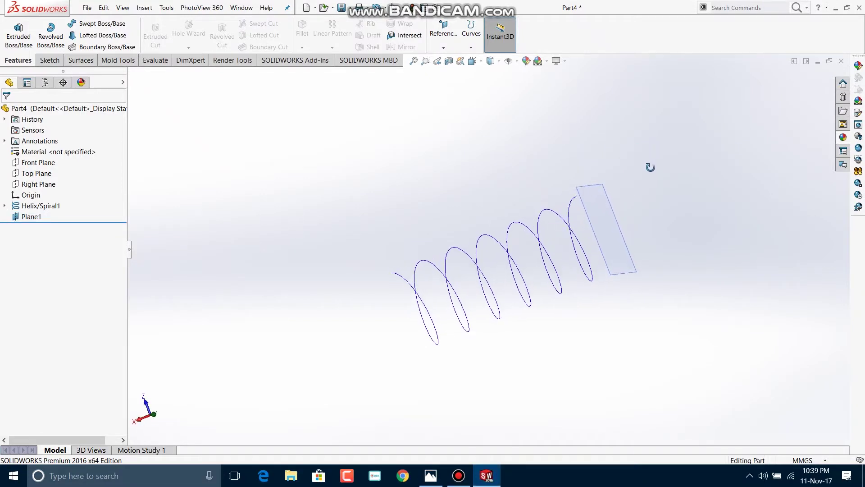
{"action": "middle_click_drag", "start_coordinate": [650, 167], "coordinate": [548, 180]}
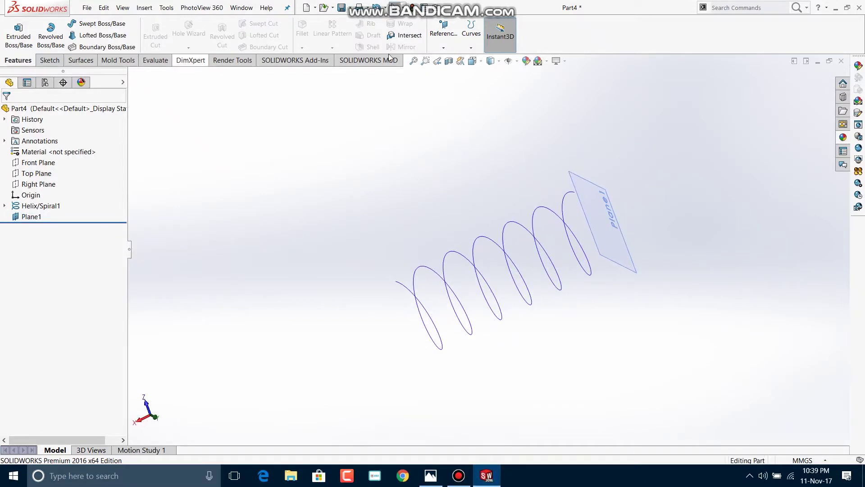
Add Plane2 perpendicular to the helix at its start endpoint
{"action": "left_click", "coordinate": [443, 45]}
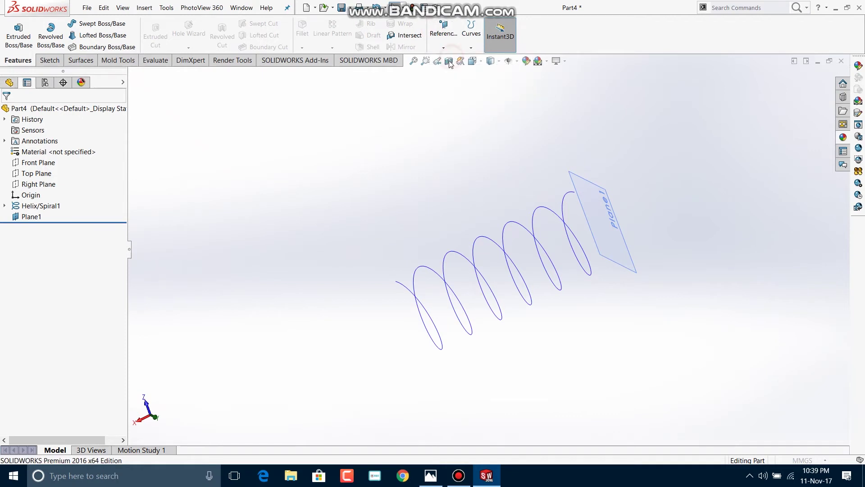
{"action": "left_click", "coordinate": [434, 271]}
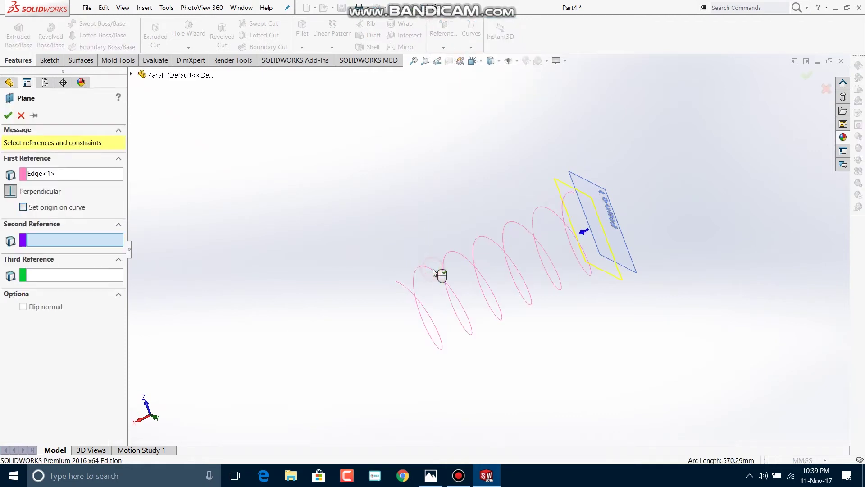
{"action": "left_click", "coordinate": [396, 282]}
{"action": "left_click", "coordinate": [7, 114]}
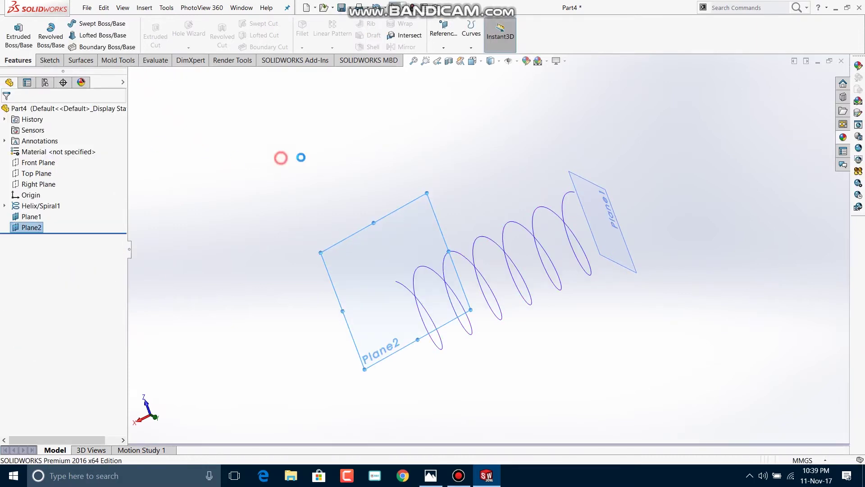
{"action": "middle_click_drag", "start_coordinate": [301, 158], "coordinate": [356, 172]}
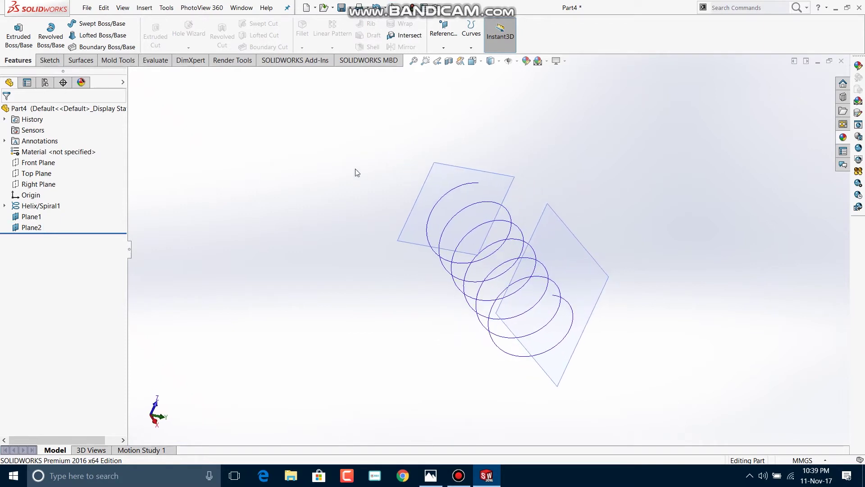
{"action": "left_click", "coordinate": [45, 61]}
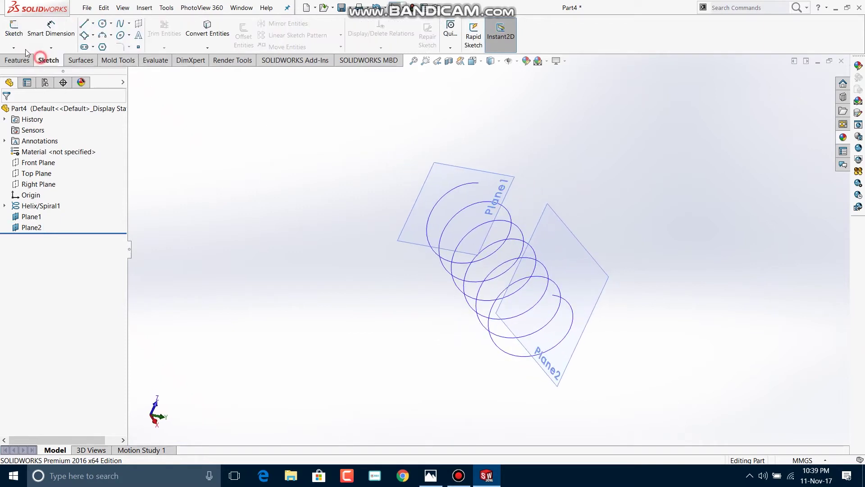
Start Sketch2 on Plane2, viewed Normal To and zoomed on the helix start
{"action": "left_click", "coordinate": [14, 30]}
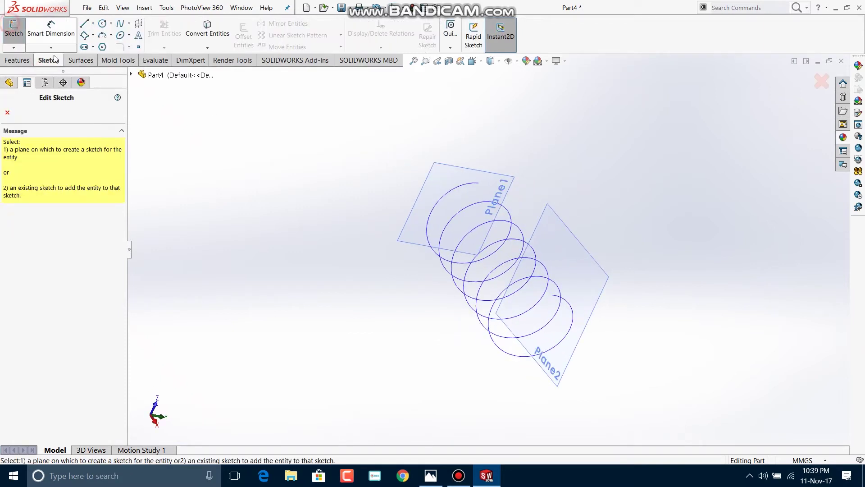
{"action": "left_click", "coordinate": [575, 253]}
{"action": "key", "text": "space"}
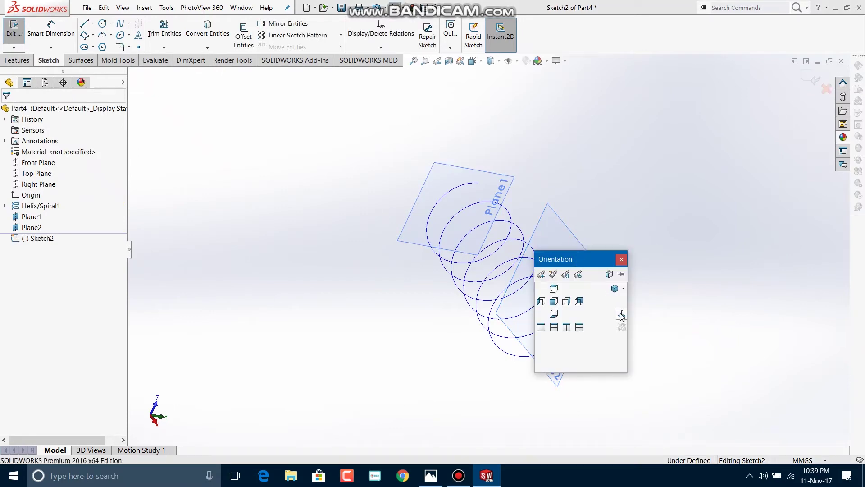
{"action": "left_click", "coordinate": [622, 315]}
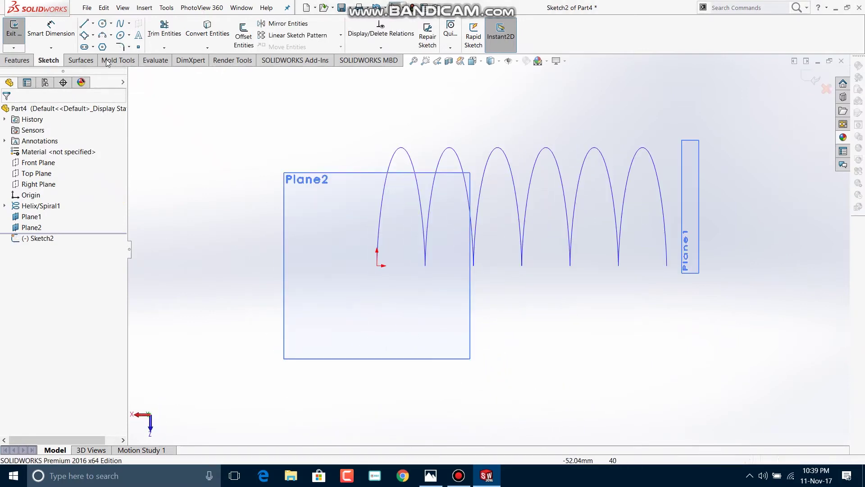
{"action": "middle_click_drag", "start_coordinate": [393, 261], "coordinate": [393, 207], "text": "shift"}
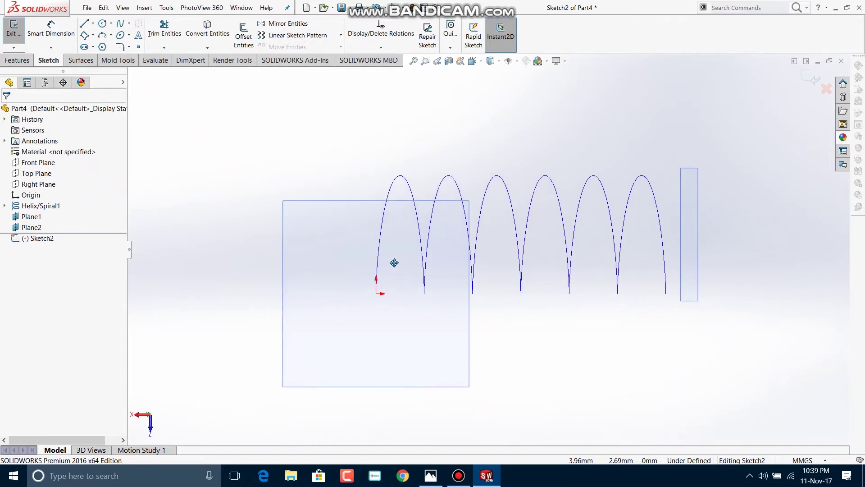
After checking the drawing, place a sketch point at the Sketch2 origin
{"action": "left_click", "coordinate": [431, 475]}
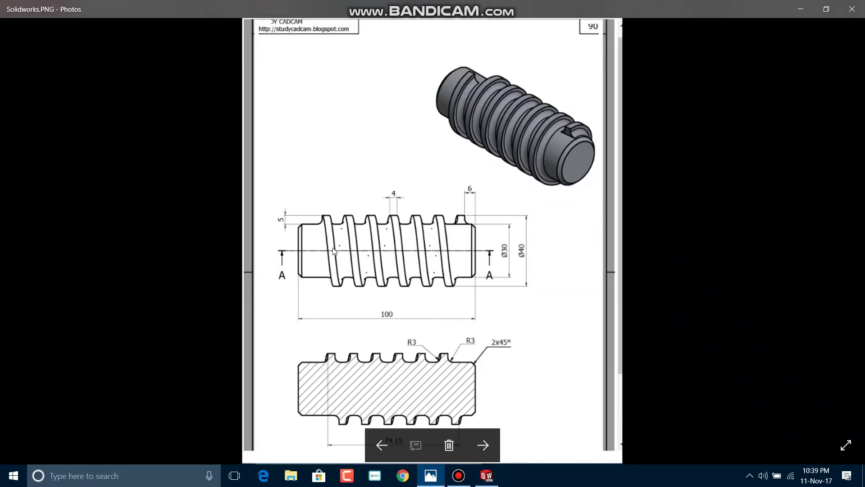
{"action": "left_click", "coordinate": [487, 475]}
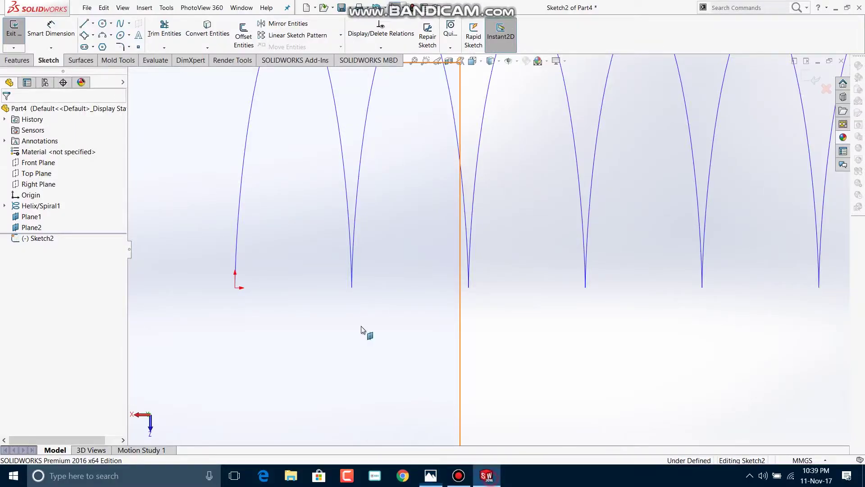
{"action": "left_click", "coordinate": [235, 286]}
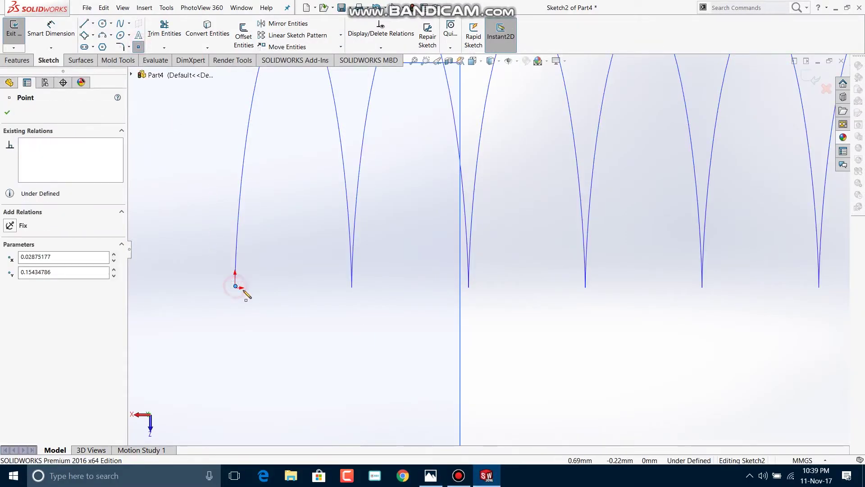
{"action": "left_click", "coordinate": [8, 113]}
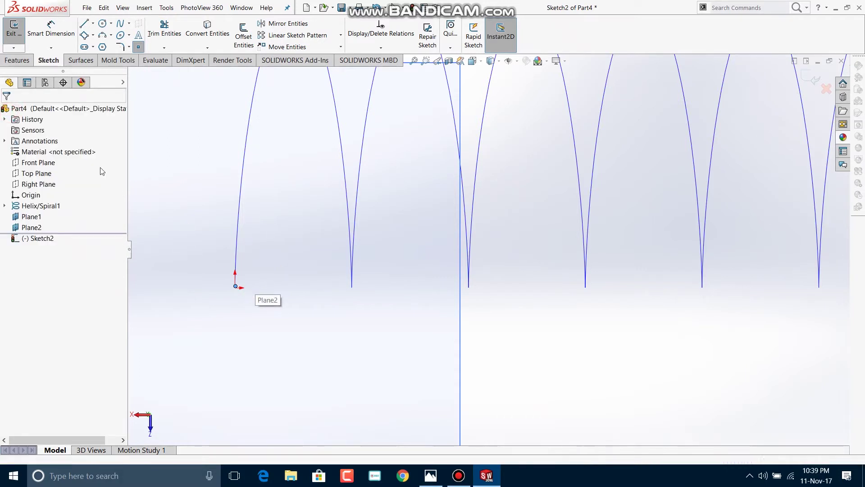
Add a Pierce relation between Point1 and the helix, fully defining Sketch2
{"action": "left_click", "coordinate": [381, 47]}
{"action": "left_click", "coordinate": [375, 71]}
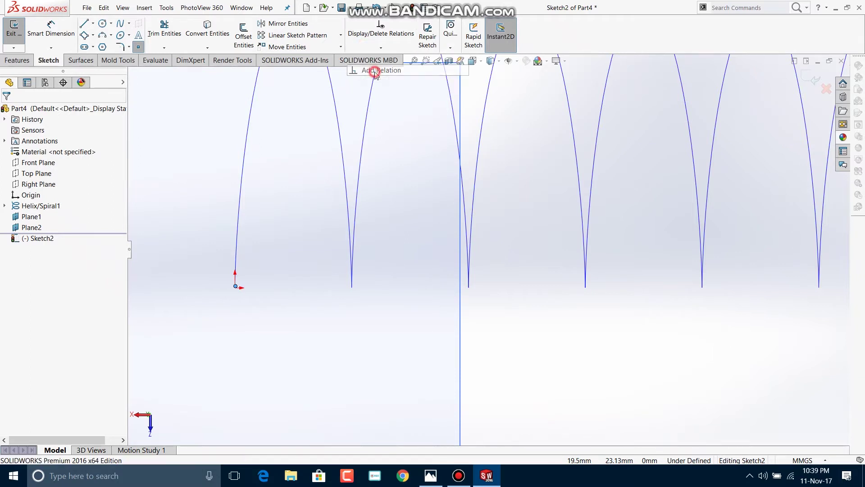
{"action": "left_click", "coordinate": [235, 287]}
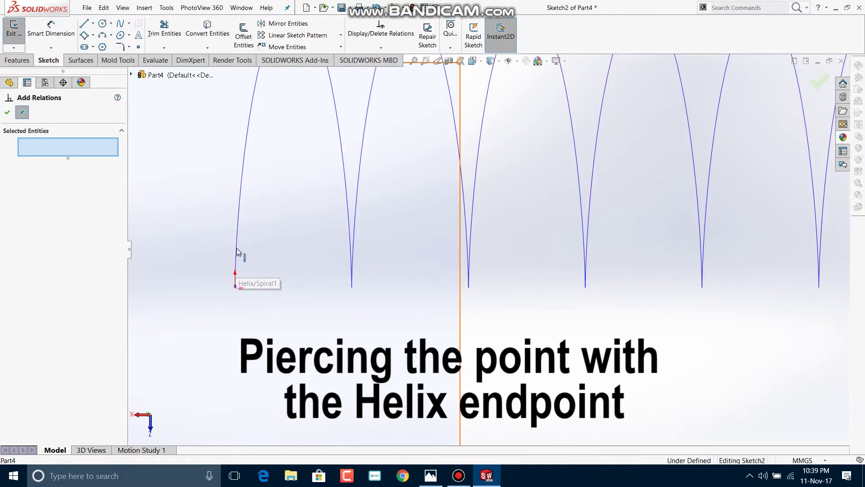
{"action": "left_click", "coordinate": [234, 247]}
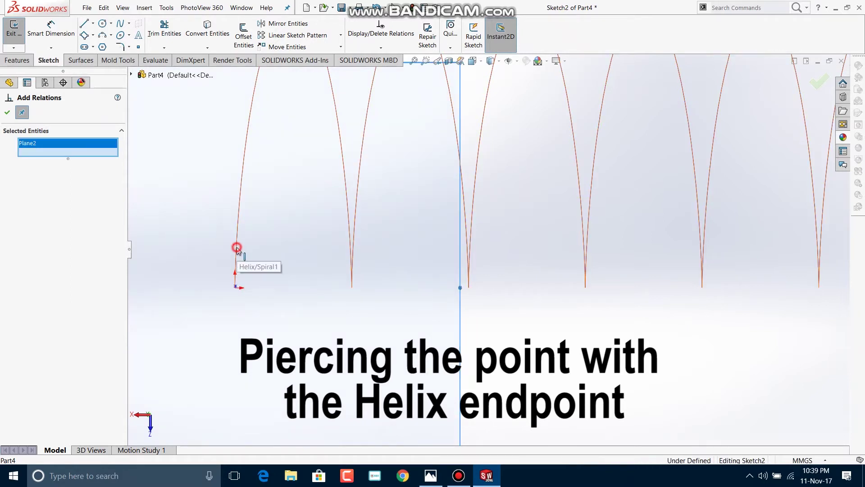
{"action": "left_click", "coordinate": [238, 250]}
{"action": "left_click", "coordinate": [31, 153]}
{"action": "right_click", "coordinate": [31, 153]}
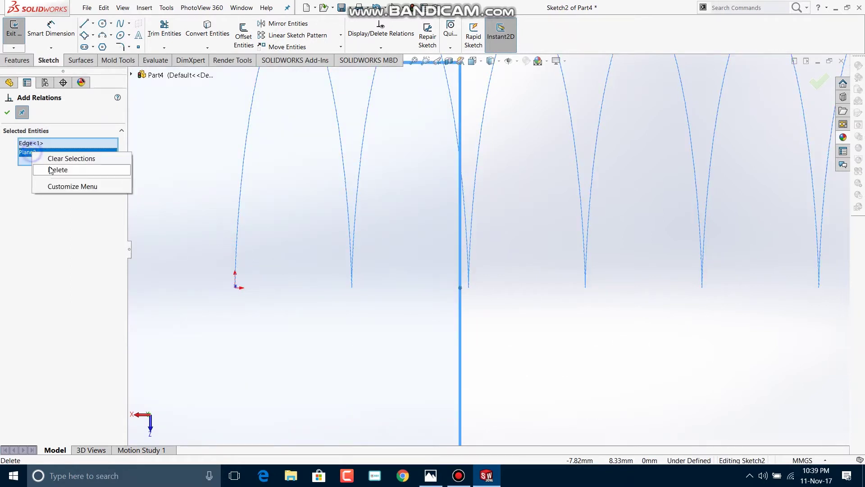
{"action": "left_click", "coordinate": [47, 172]}
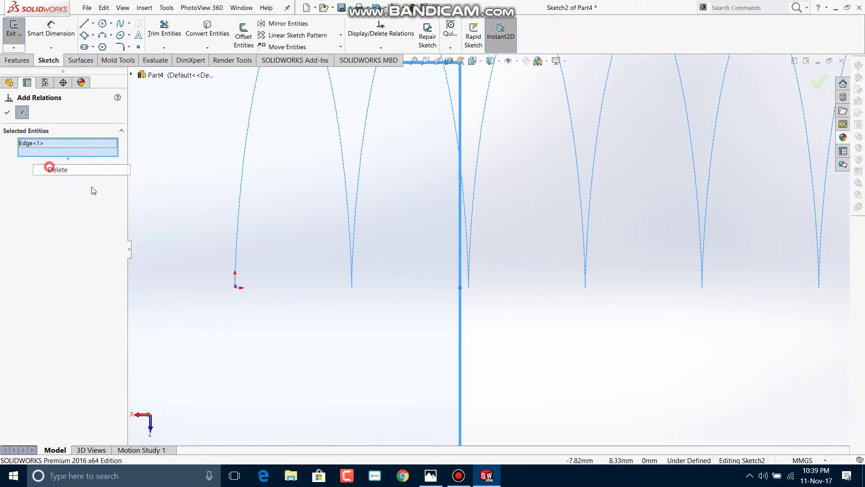
{"action": "left_click", "coordinate": [235, 287]}
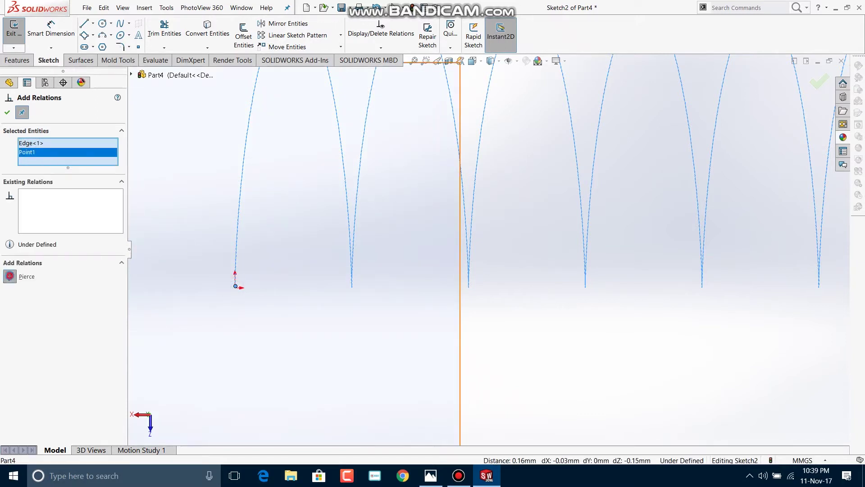
{"action": "left_click", "coordinate": [11, 277]}
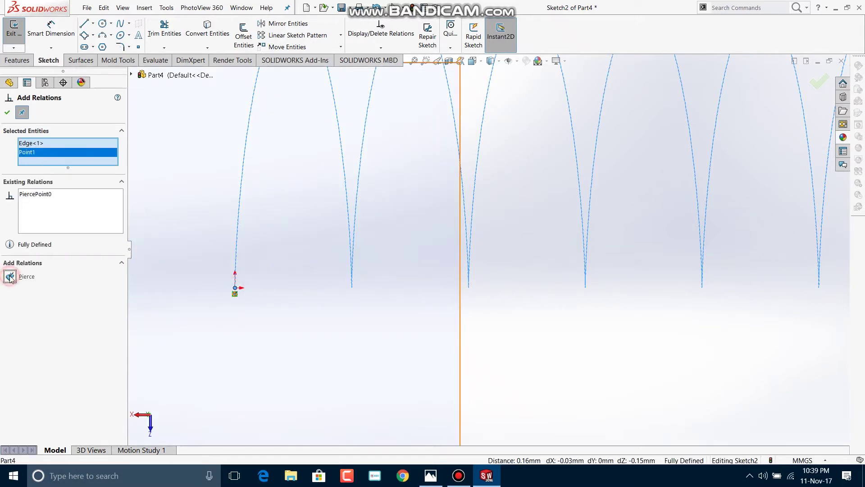
{"action": "left_click", "coordinate": [6, 114]}
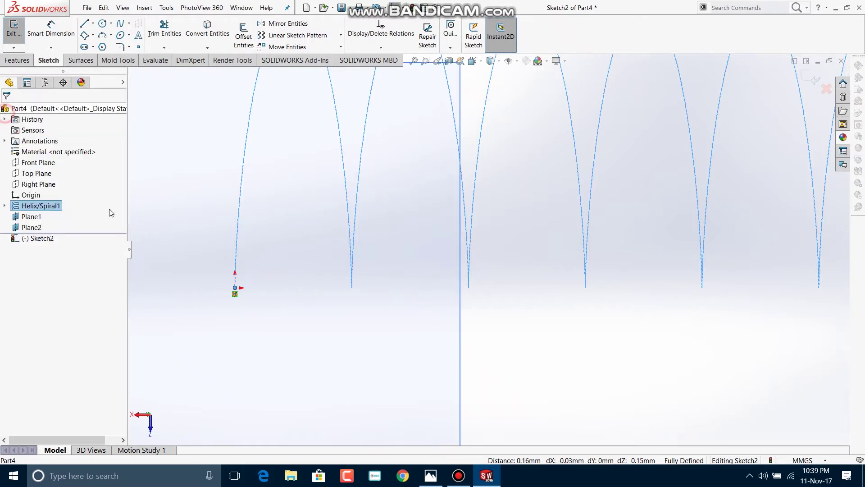
{"action": "left_click", "coordinate": [85, 35]}
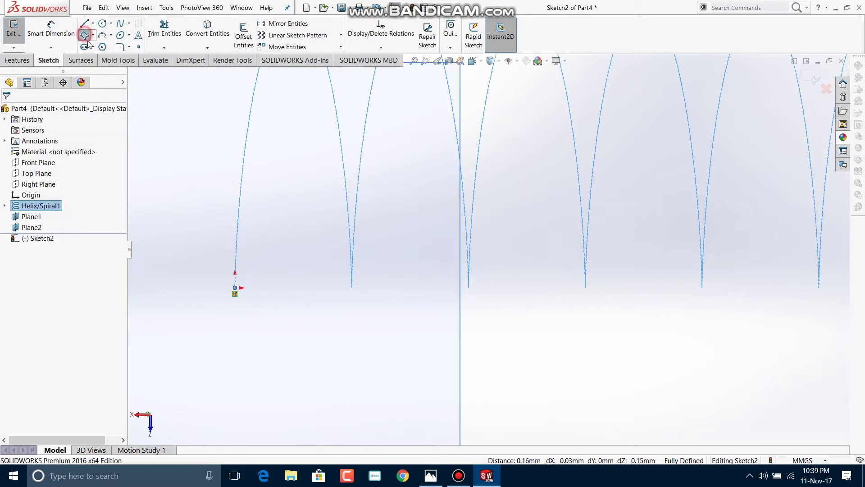
Sketch a corner rectangle starting at the helix start point
{"action": "left_click", "coordinate": [235, 288]}
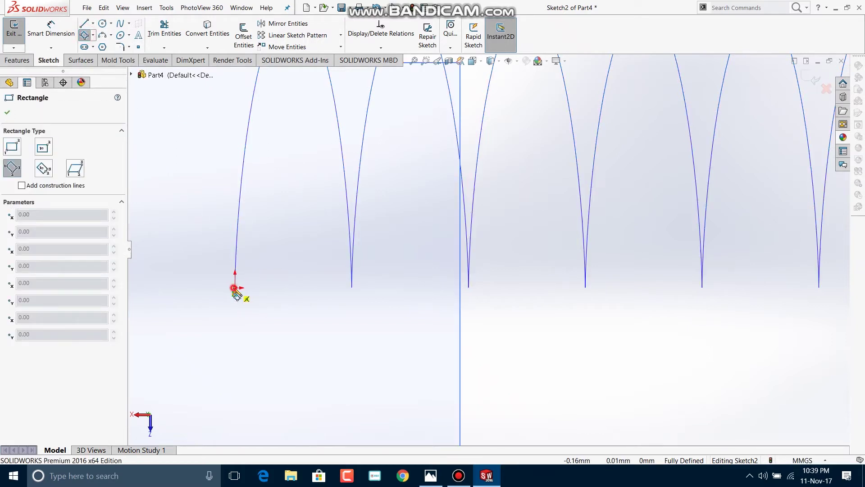
{"action": "left_click", "coordinate": [264, 288]}
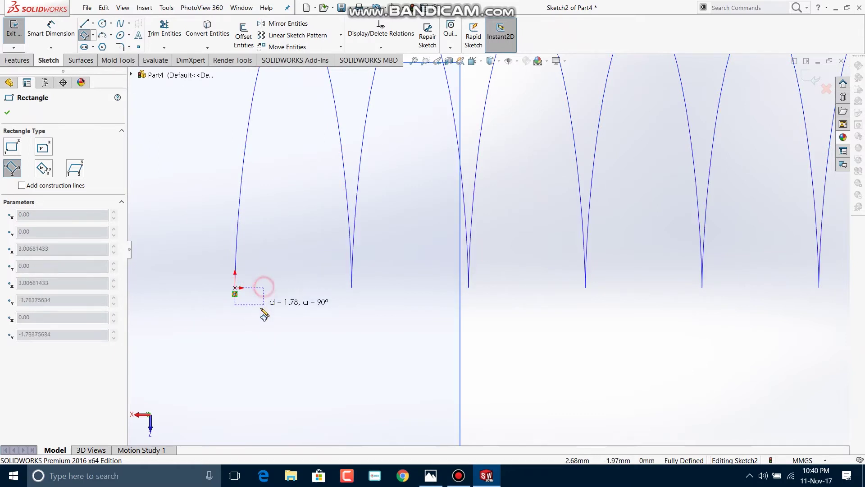
{"action": "left_click", "coordinate": [264, 329]}
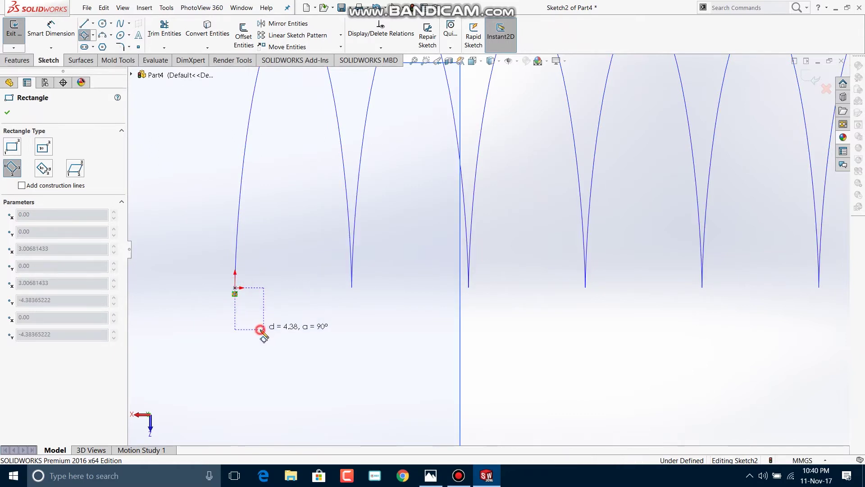
Dimension the rectangle's right edge to a 5 mm height, then view the reference drawing
{"action": "left_click", "coordinate": [51, 28]}
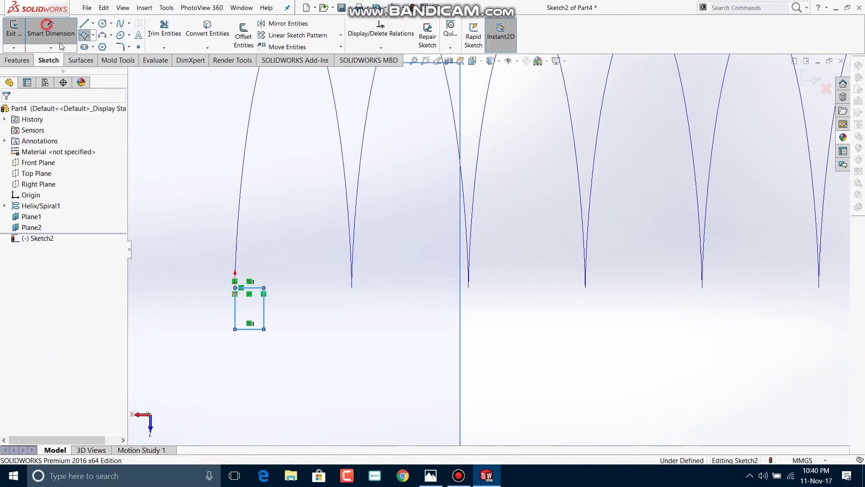
{"action": "left_click", "coordinate": [268, 310]}
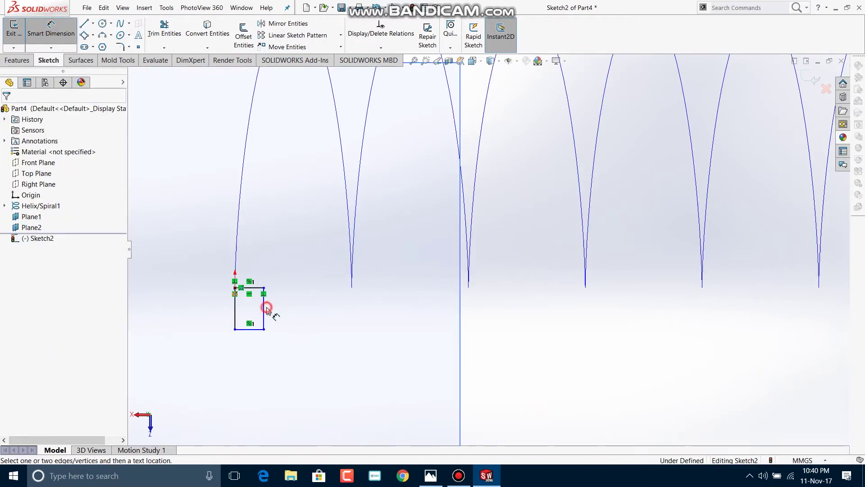
{"action": "left_click", "coordinate": [267, 308]}
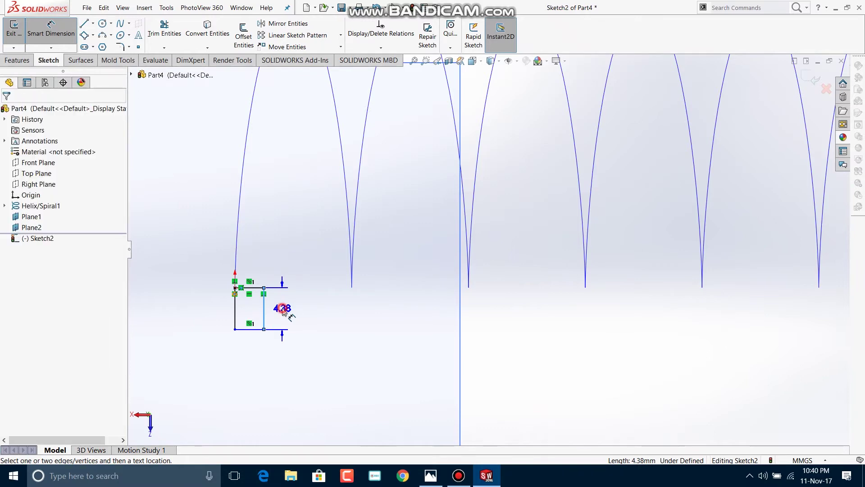
{"action": "left_click", "coordinate": [283, 310]}
{"action": "type", "text": "5"}
{"action": "key", "text": "Return"}
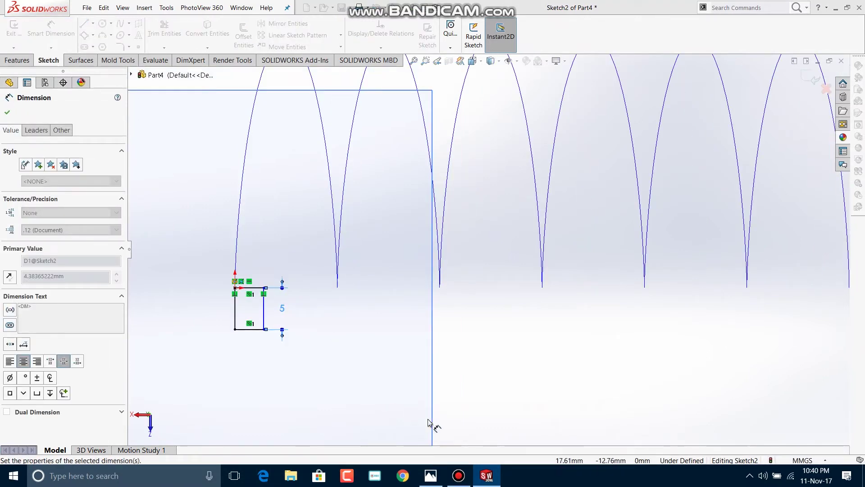
{"action": "left_click", "coordinate": [431, 476]}
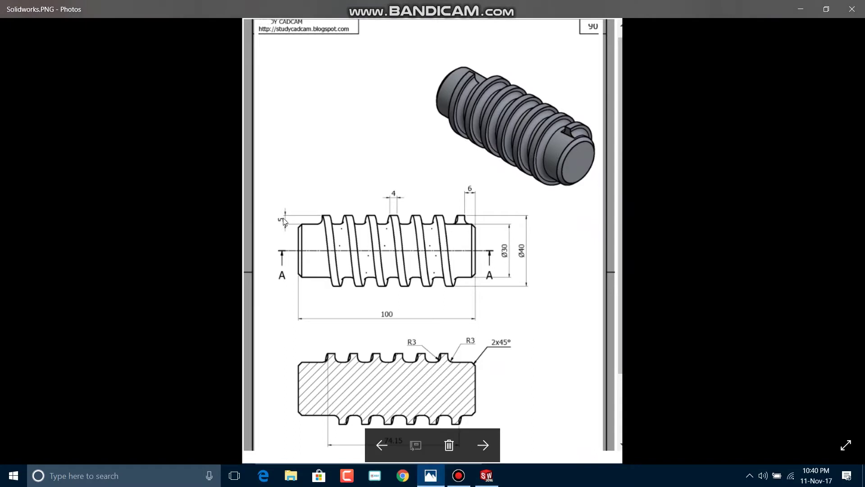
{"action": "double_click", "coordinate": [283, 212]}
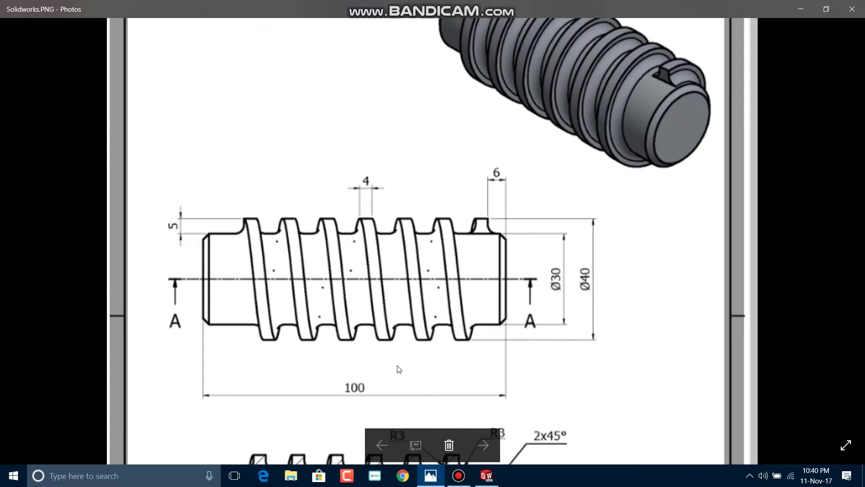
{"action": "left_click", "coordinate": [485, 475]}
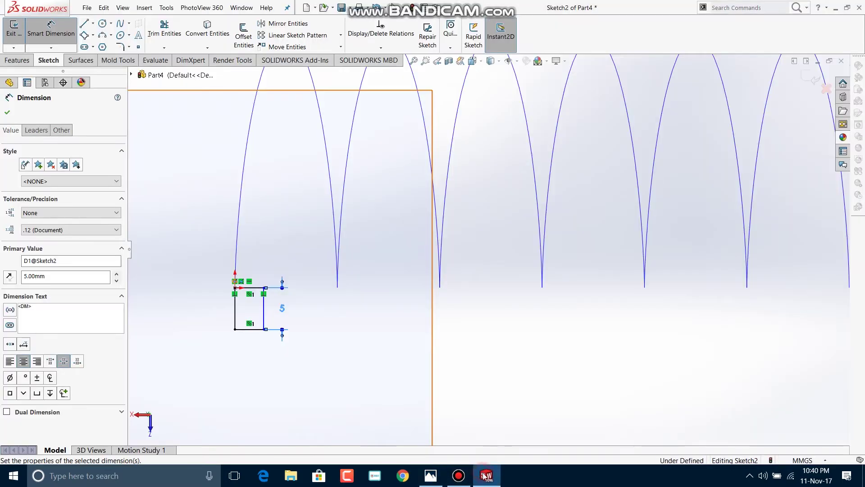
Dimension the rectangle's bottom edge to its 4 mm width, fully defining the 4 × 5 mm profile
{"action": "left_click", "coordinate": [247, 330]}
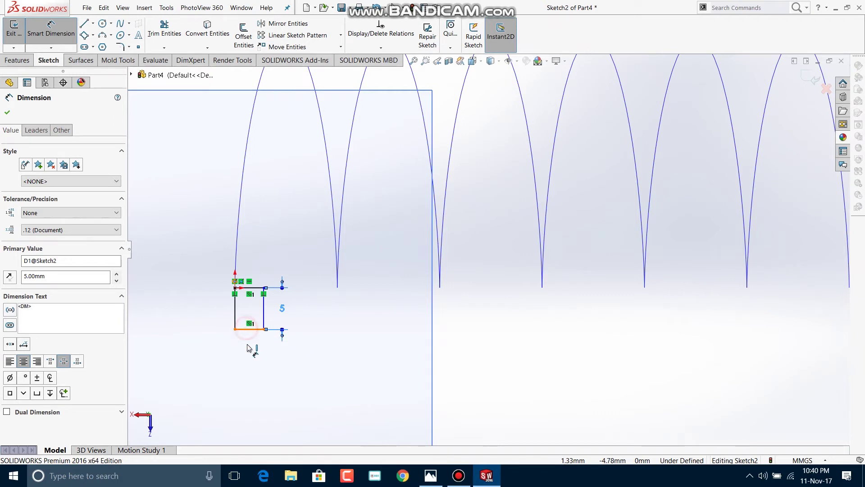
{"action": "left_click", "coordinate": [247, 347]}
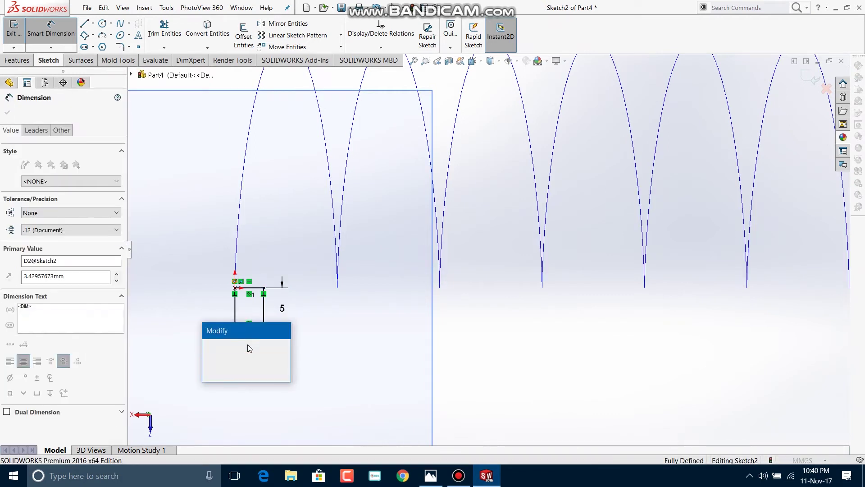
{"action": "type", "text": "5"}
{"action": "key", "text": "Return"}
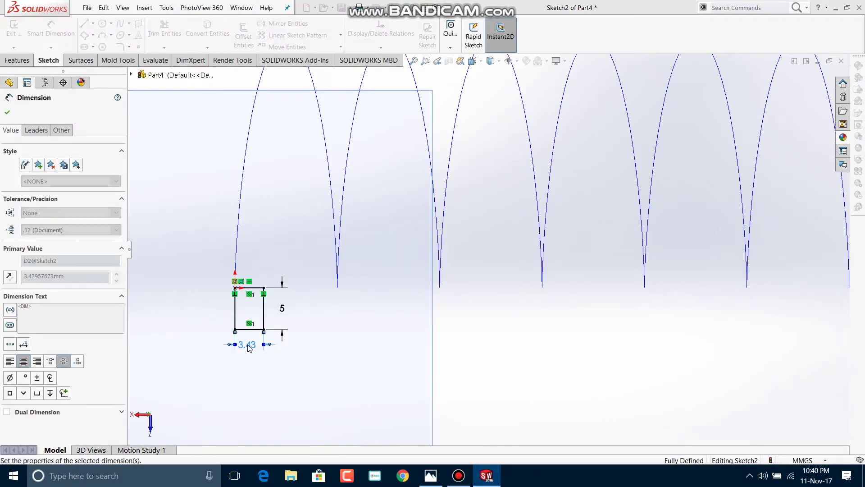
{"action": "left_click", "coordinate": [440, 480]}
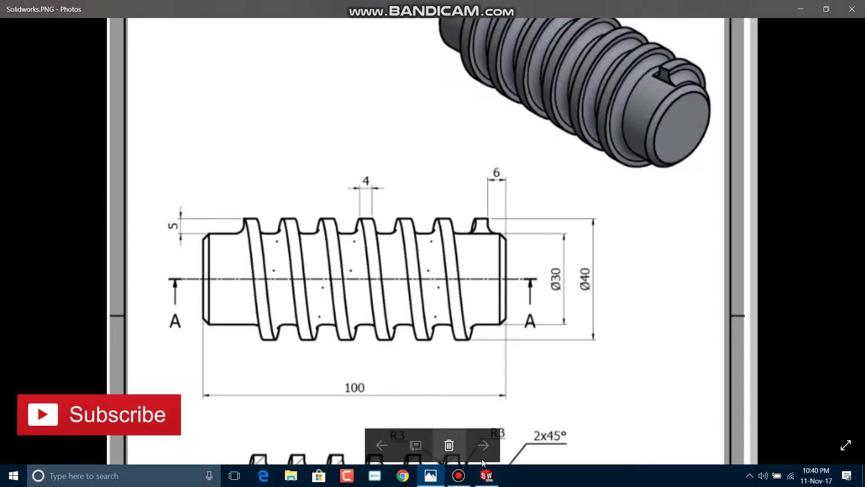
{"action": "left_click", "coordinate": [494, 481]}
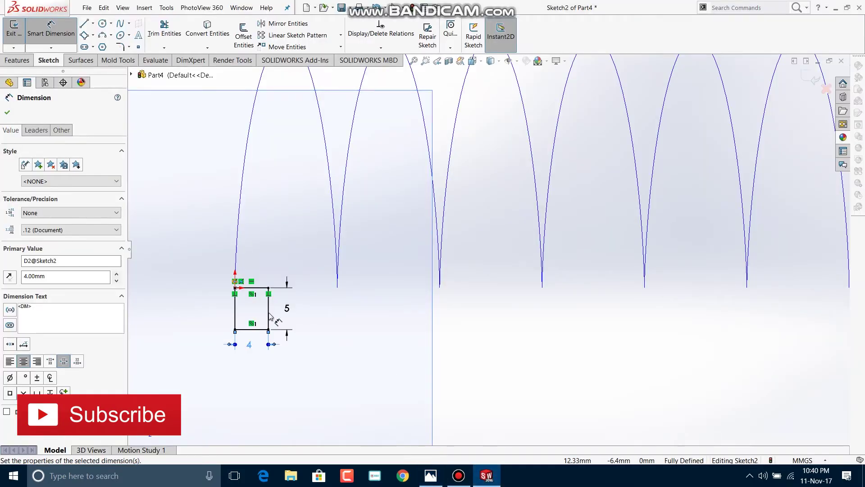
{"action": "left_click", "coordinate": [6, 112]}
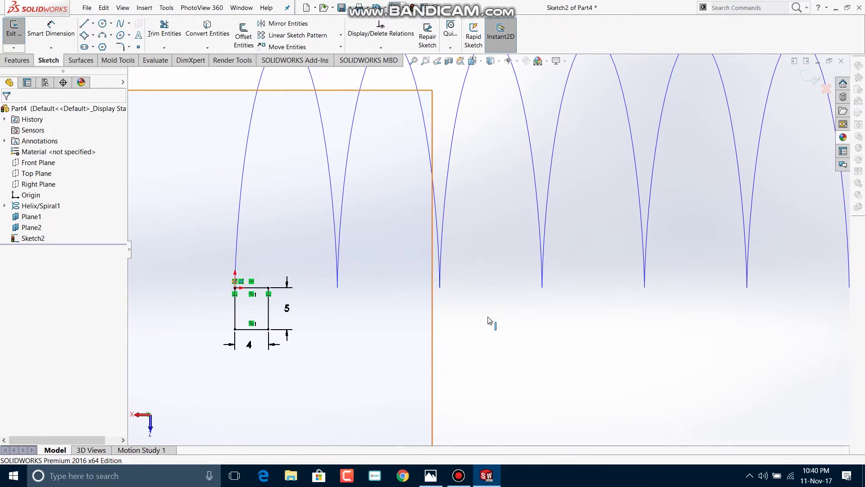
{"action": "mouse_move", "coordinate": [595, 319]}
{"action": "middle_mouse_down"}
{"action": "mouse_move", "coordinate": [582, 341]}
{"action": "mouse_move", "coordinate": [288, 171]}
{"action": "middle_mouse_up"}
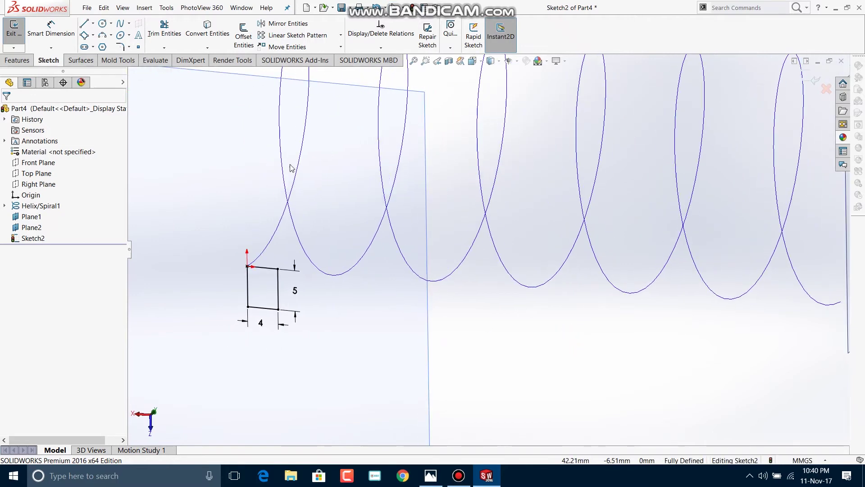
Sweep the Sketch2 rectangle along Helix/Spiral1 to create the Sweep1 coil
{"action": "left_click", "coordinate": [9, 61]}
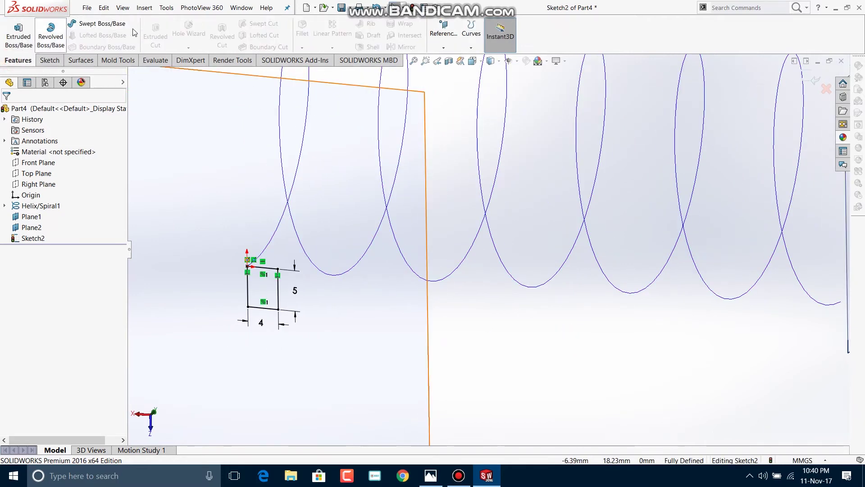
{"action": "left_click", "coordinate": [94, 24]}
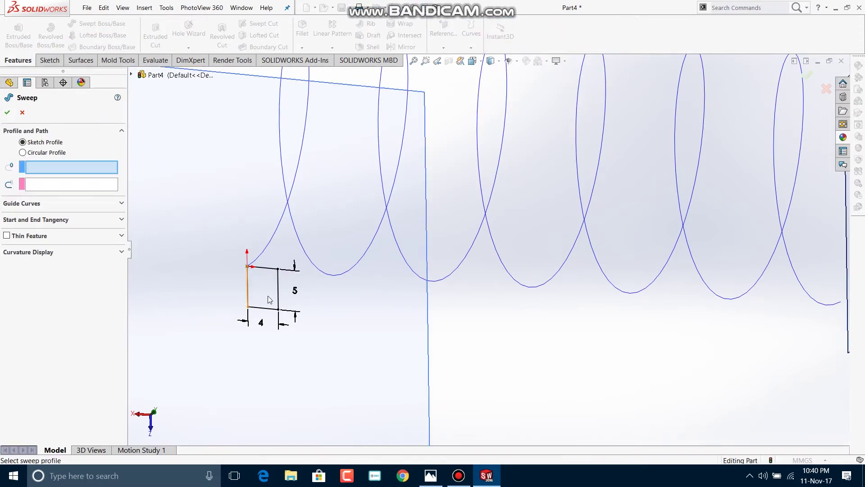
{"action": "left_click", "coordinate": [282, 295]}
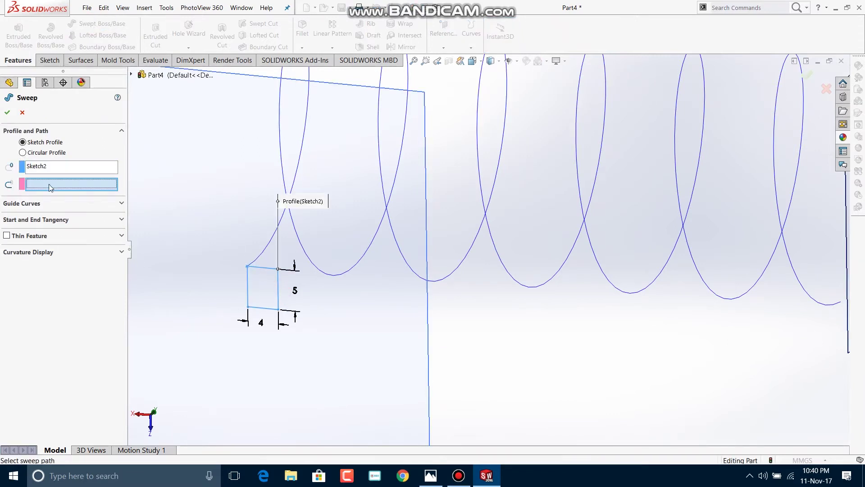
{"action": "left_click", "coordinate": [267, 248]}
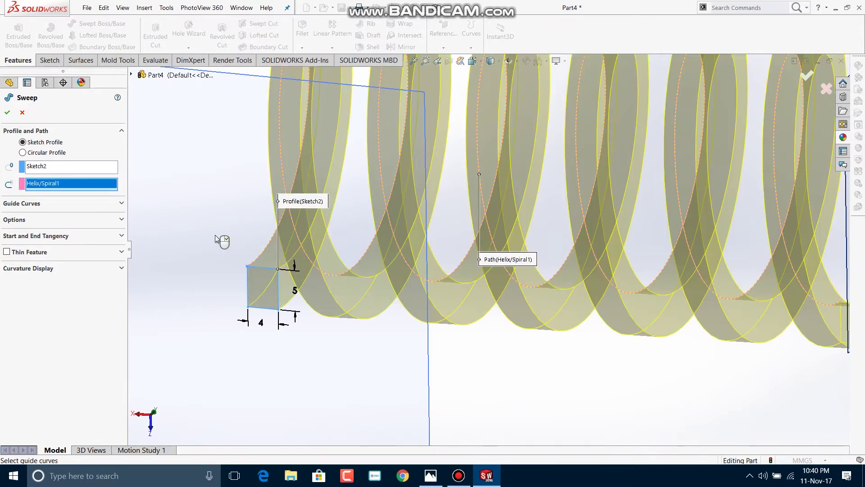
{"action": "left_click", "coordinate": [7, 112]}
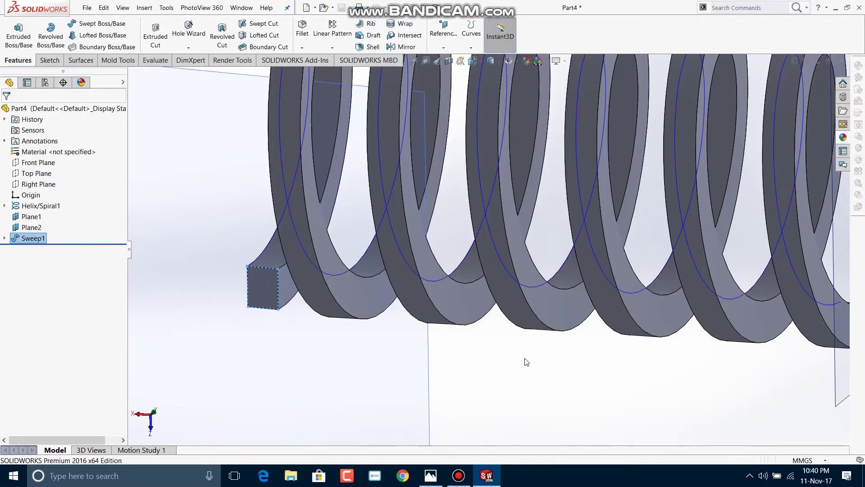
{"action": "left_click", "coordinate": [532, 377]}
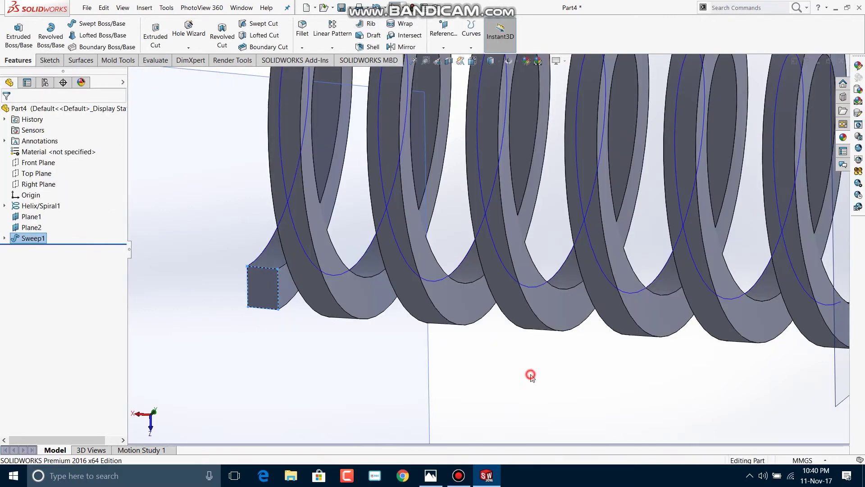
Hide Plane2 and the helix curve, orbiting to inspect the swept coil
{"action": "mouse_move", "coordinate": [568, 385]}
{"action": "middle_mouse_down", "text": "ctrl"}
{"action": "mouse_move", "coordinate": [566, 341]}
{"action": "mouse_move", "coordinate": [588, 327]}
{"action": "mouse_move", "coordinate": [591, 335]}
{"action": "middle_mouse_up", "text": "ctrl"}
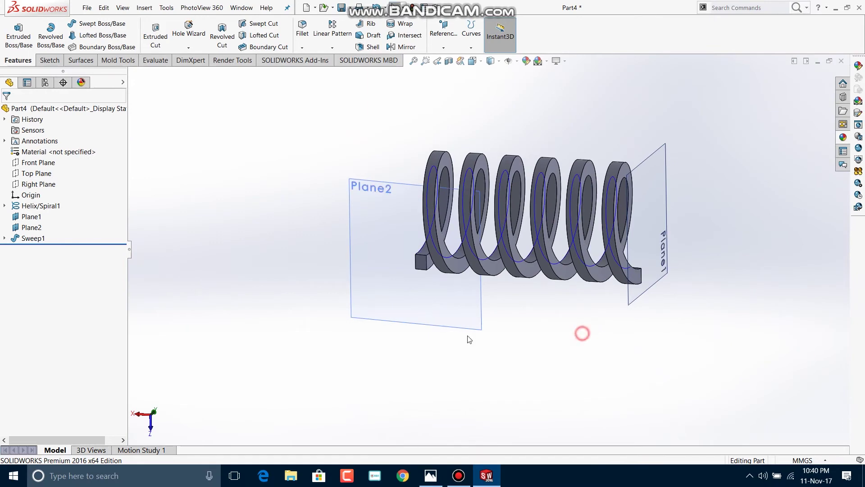
{"action": "left_click", "coordinate": [37, 227]}
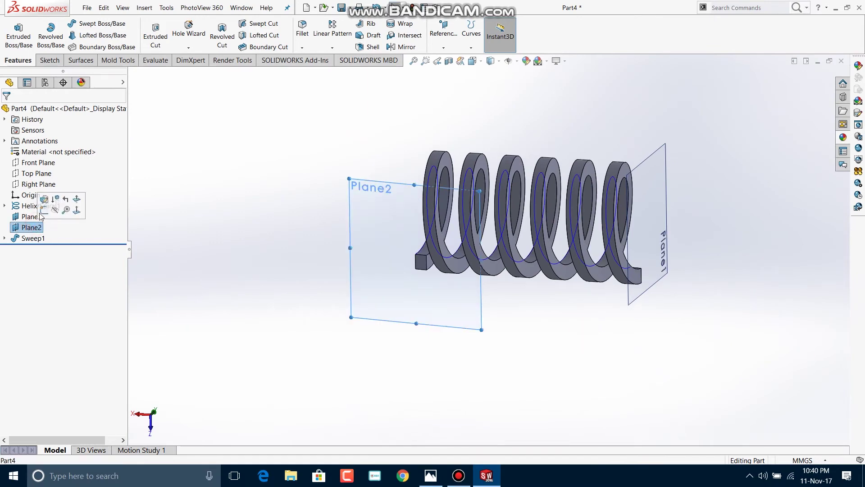
{"action": "left_click", "coordinate": [55, 210]}
{"action": "mouse_move", "coordinate": [349, 187]}
{"action": "middle_mouse_down"}
{"action": "mouse_move", "coordinate": [417, 206]}
{"action": "mouse_move", "coordinate": [375, 238]}
{"action": "mouse_move", "coordinate": [378, 302]}
{"action": "middle_mouse_up"}
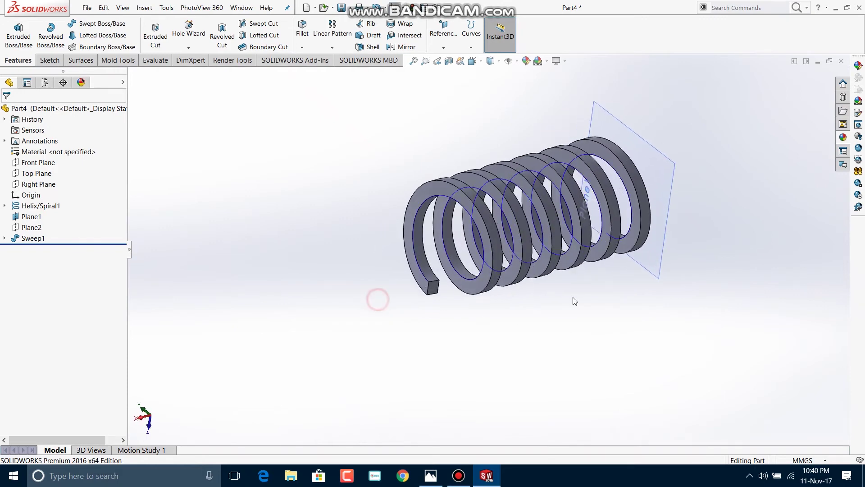
{"action": "left_click", "coordinate": [35, 209]}
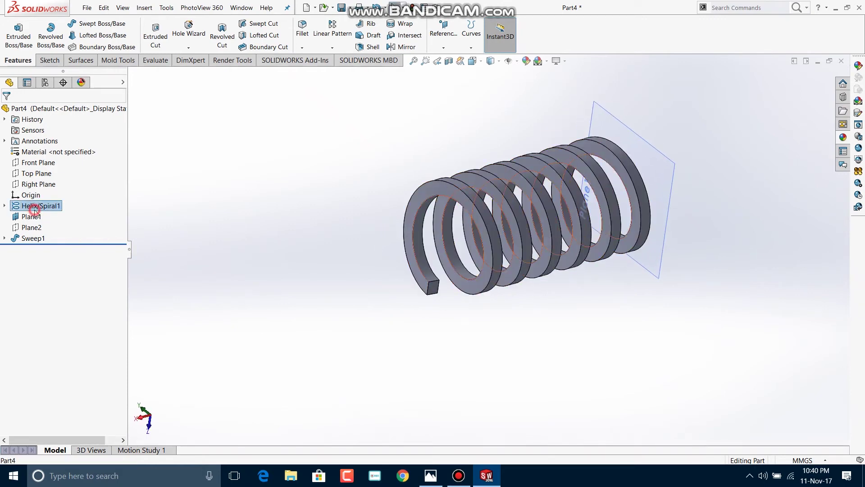
{"action": "left_click", "coordinate": [39, 198]}
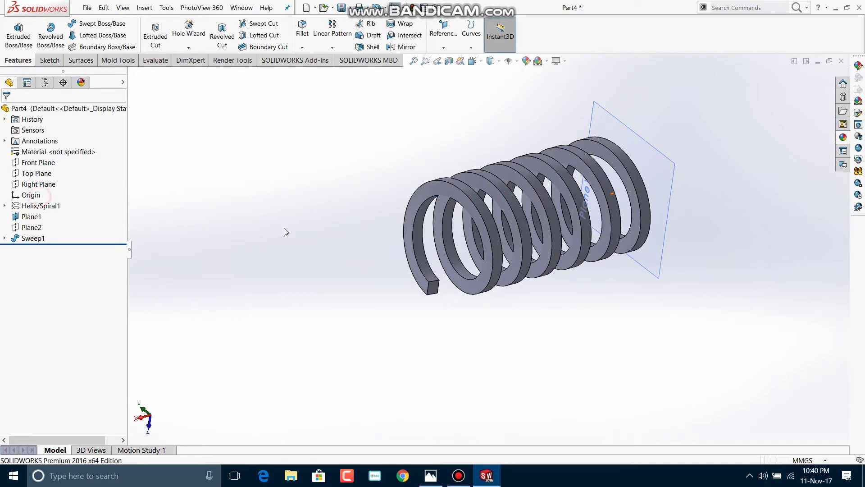
{"action": "mouse_move", "coordinate": [285, 228]}
{"action": "middle_mouse_down"}
{"action": "mouse_move", "coordinate": [415, 187]}
{"action": "mouse_move", "coordinate": [377, 224]}
{"action": "middle_mouse_up"}
{"action": "middle_click_drag", "start_coordinate": [378, 151], "coordinate": [340, 180]}
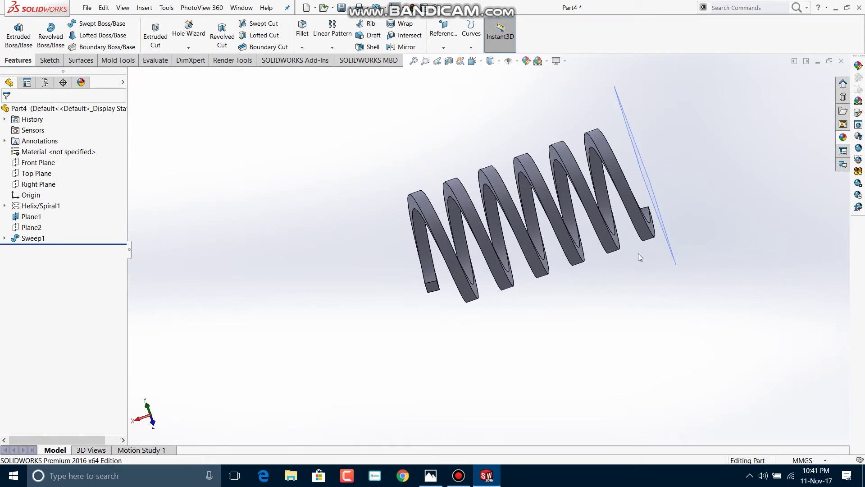
{"action": "left_click", "coordinate": [47, 62]}
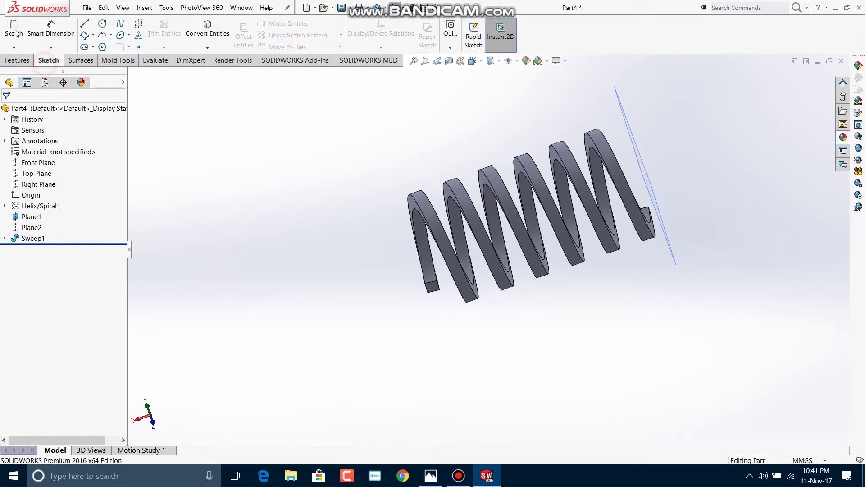
Start an extruded boss sketch and view the sketch plane normal, seeing the coil end-on
{"action": "left_click", "coordinate": [16, 62]}
{"action": "left_click", "coordinate": [16, 36]}
{"action": "left_click", "coordinate": [620, 113]}
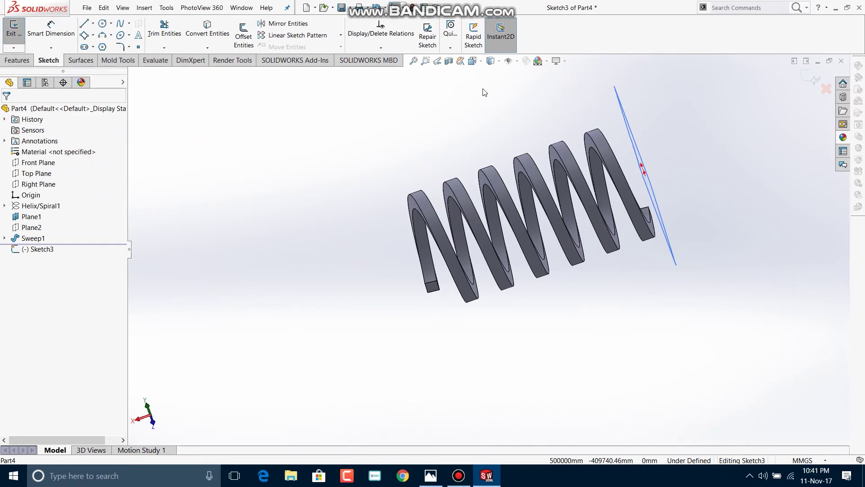
{"action": "key", "text": "space"}
{"action": "left_click", "coordinate": [520, 149]}
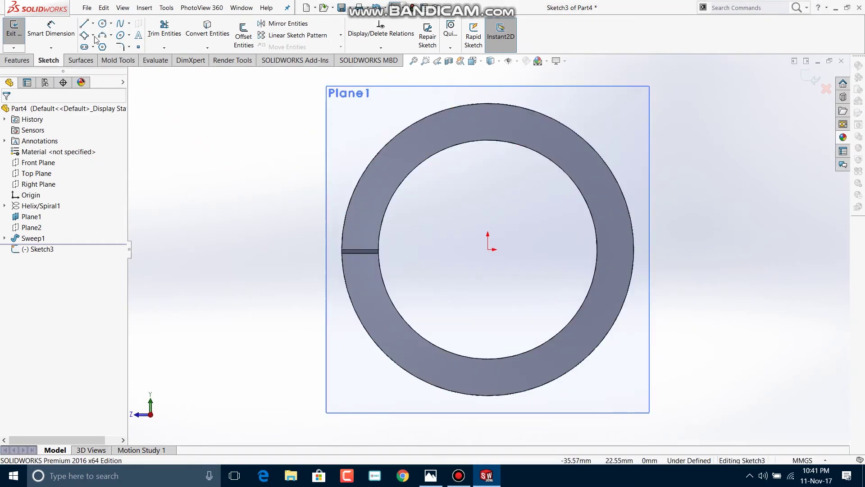
Draw an origin-centred circle of 15.10 mm radius, then switch to an isometric view
{"action": "left_click", "coordinate": [102, 24]}
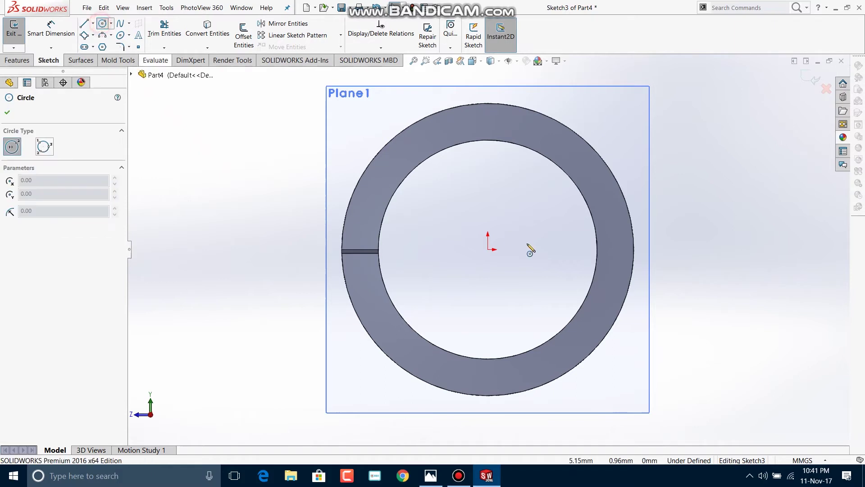
{"action": "left_click", "coordinate": [488, 250]}
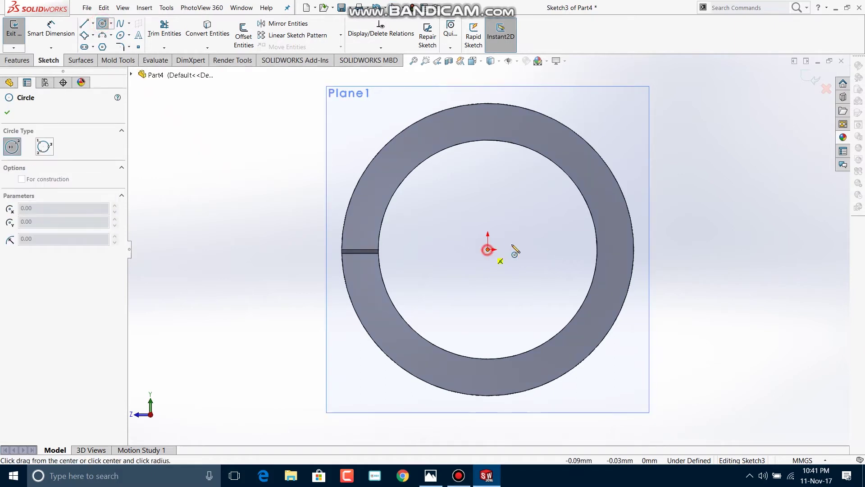
{"action": "left_click", "coordinate": [599, 232]}
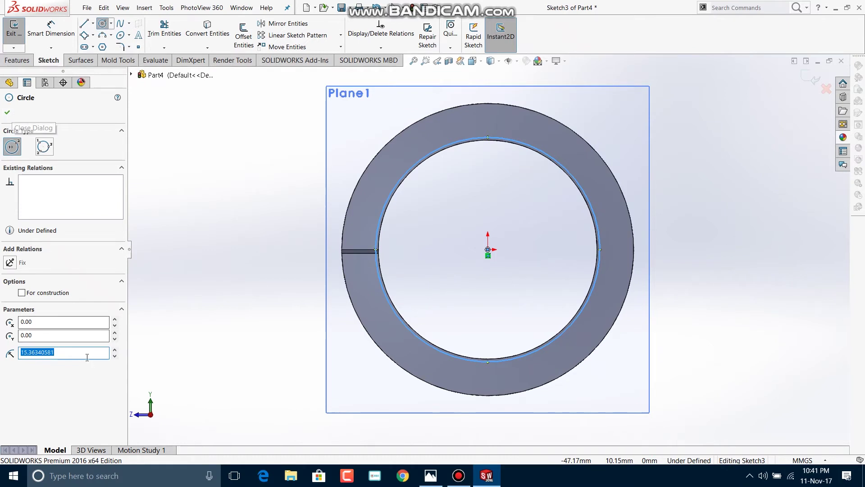
{"action": "type", "text": ".10"}
{"action": "key", "text": "Return"}
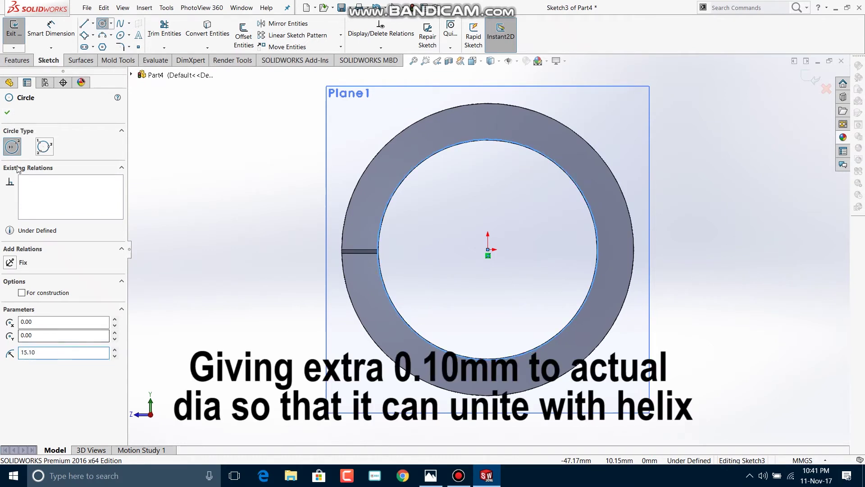
{"action": "left_click", "coordinate": [8, 113]}
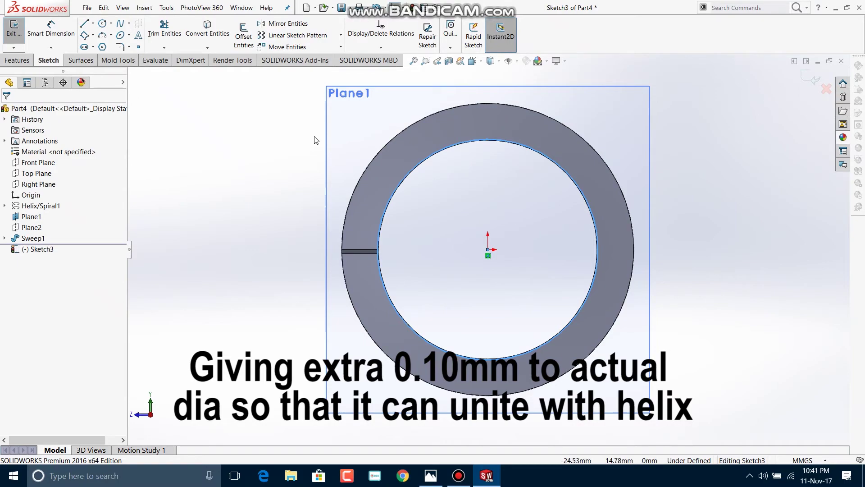
{"action": "key", "text": "ctrl+7"}
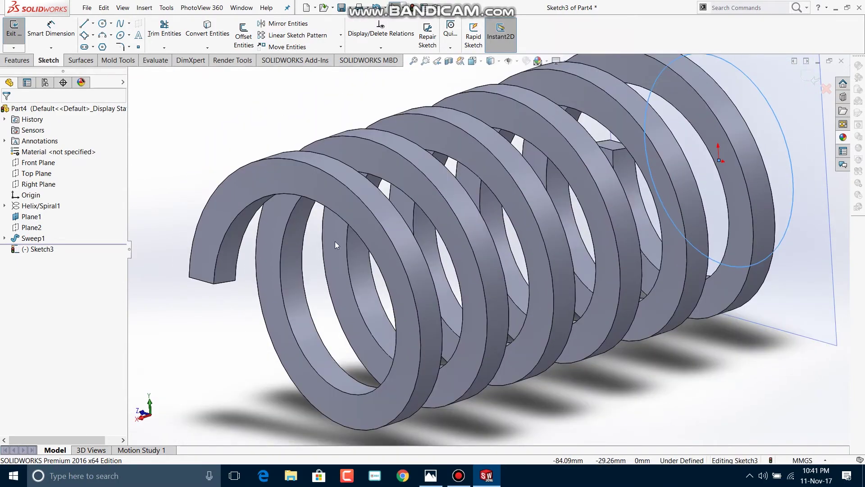
{"action": "mouse_move", "coordinate": [334, 242]}
{"action": "middle_mouse_down", "text": "shift"}
{"action": "mouse_move", "coordinate": [336, 174]}
{"action": "mouse_move", "coordinate": [356, 250]}
{"action": "middle_mouse_up", "text": "shift"}
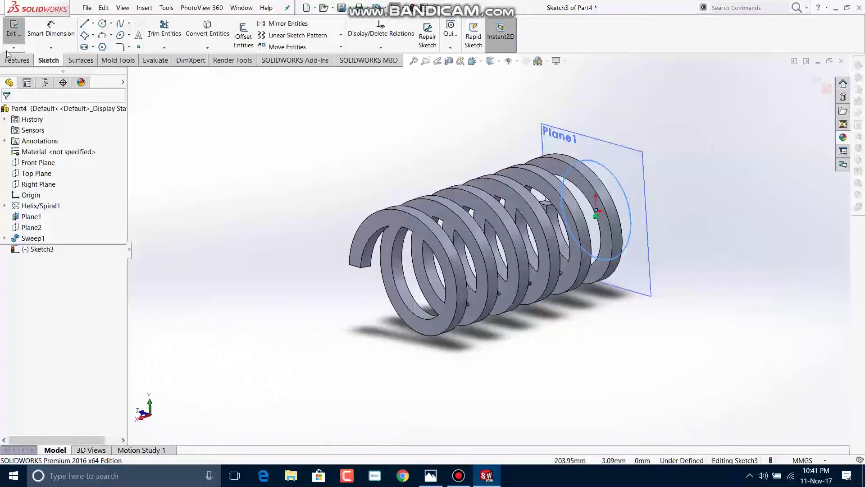
{"action": "left_click", "coordinate": [17, 60]}
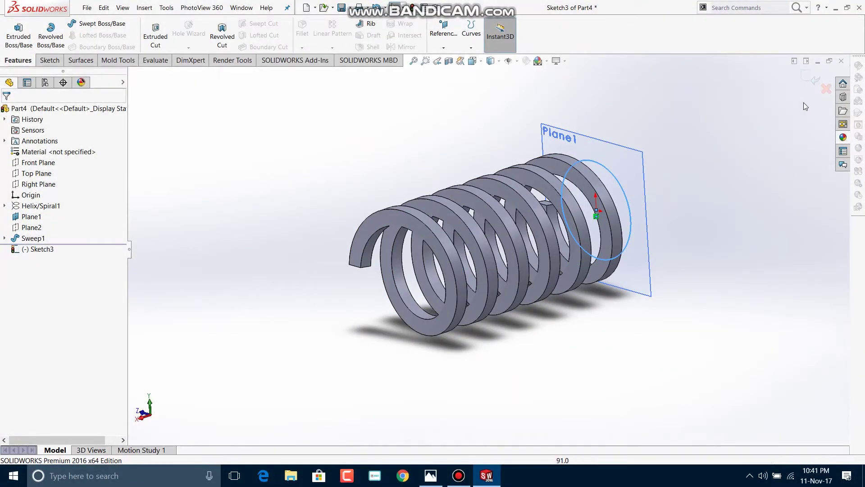
Extrude the circle 100 mm Blind into a solid cylinder through the coil
{"action": "left_click", "coordinate": [810, 79]}
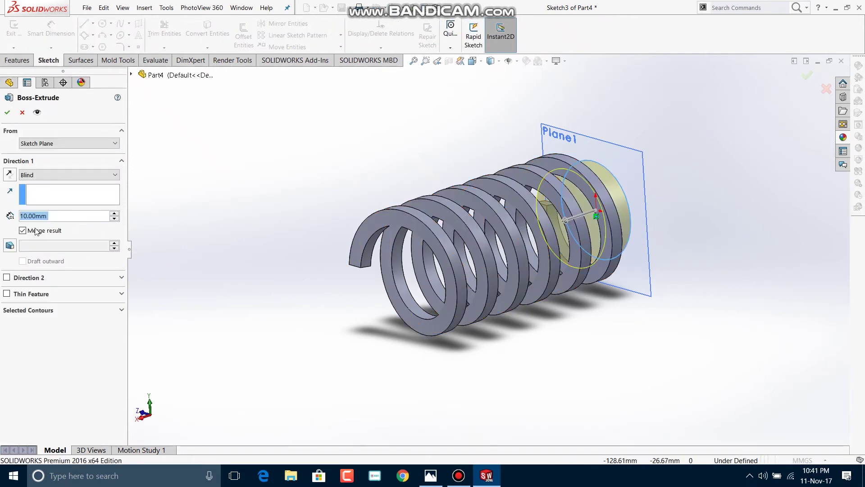
{"action": "type", "text": "100"}
{"action": "key", "text": "Return"}
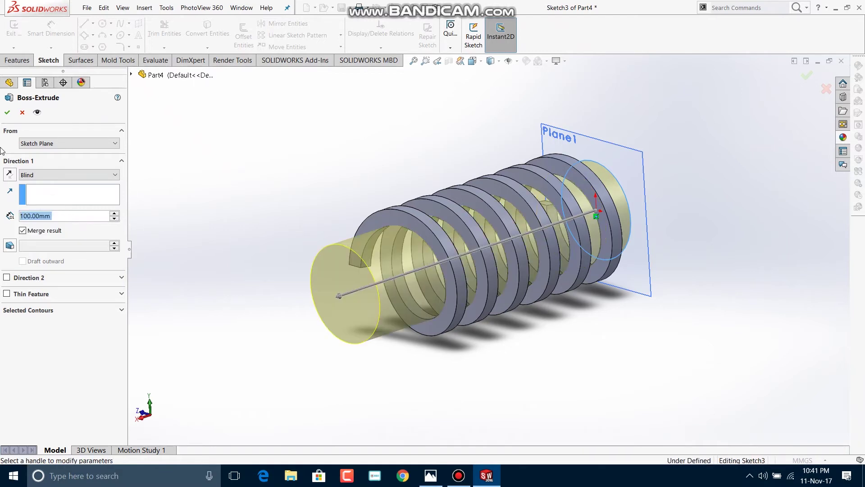
{"action": "left_click", "coordinate": [7, 115]}
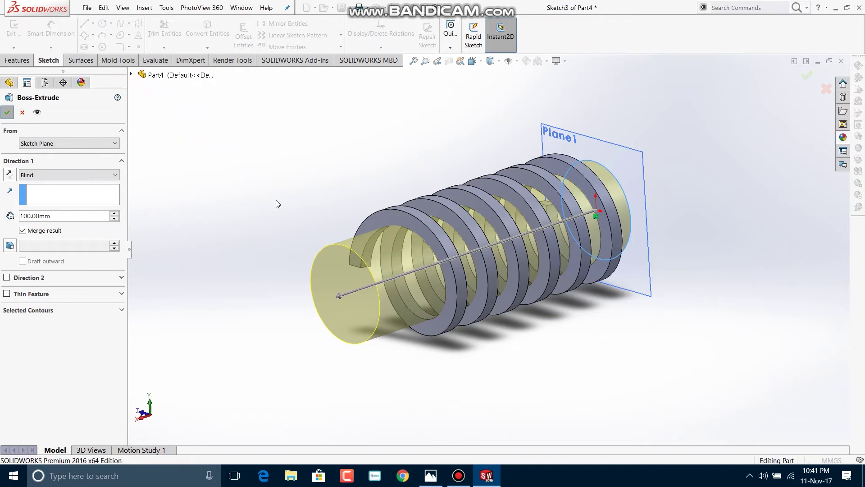
{"action": "mouse_move", "coordinate": [266, 179]}
{"action": "middle_mouse_down"}
{"action": "mouse_move", "coordinate": [260, 159]}
{"action": "mouse_move", "coordinate": [309, 247]}
{"action": "mouse_move", "coordinate": [284, 96]}
{"action": "middle_mouse_up"}
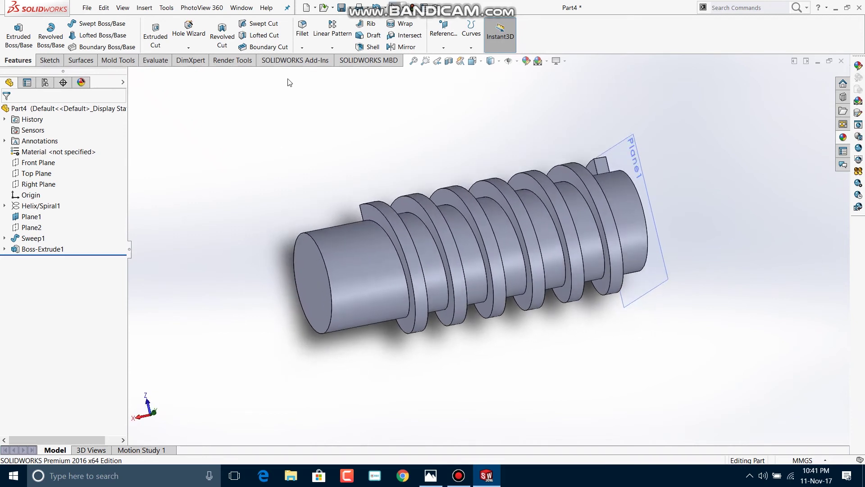
{"action": "left_click", "coordinate": [305, 31]}
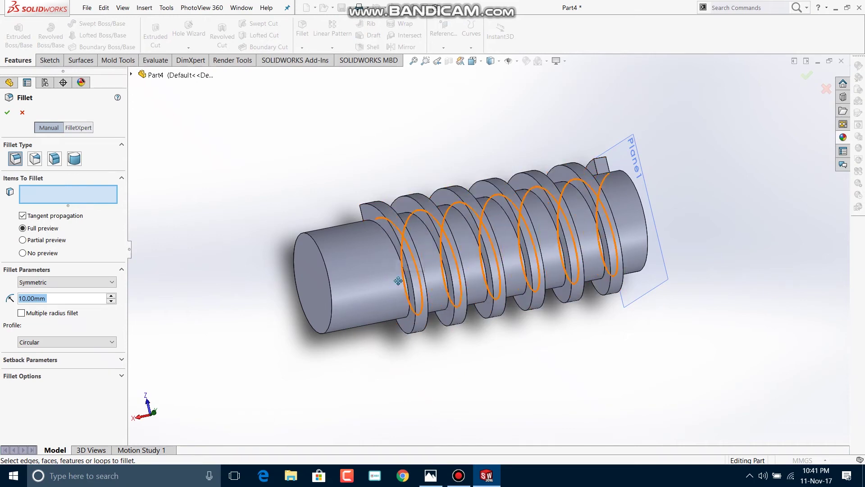
Fillet the two helical thread root edges with a 3 mm radius
{"action": "scroll", "coordinate": [382, 142], "scroll_direction": "down", "scroll_amount": 8}
{"action": "scroll", "coordinate": [382, 142], "scroll_direction": "up", "scroll_amount": 5}
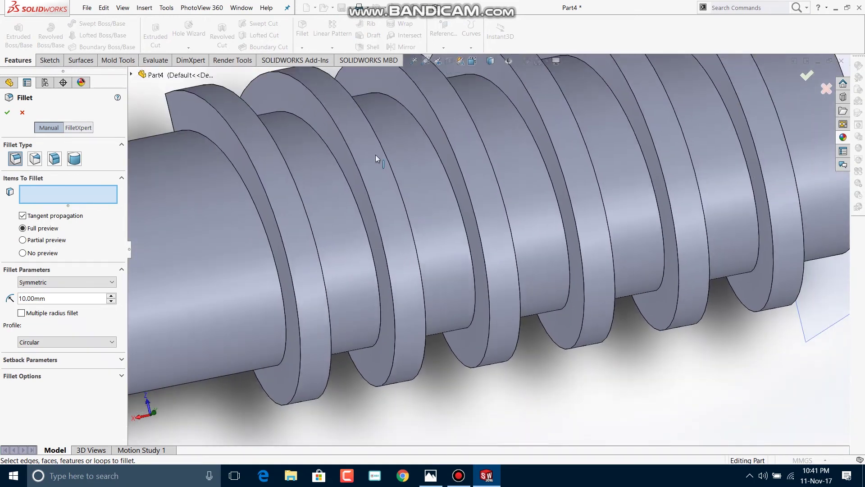
{"action": "left_click", "coordinate": [236, 171]}
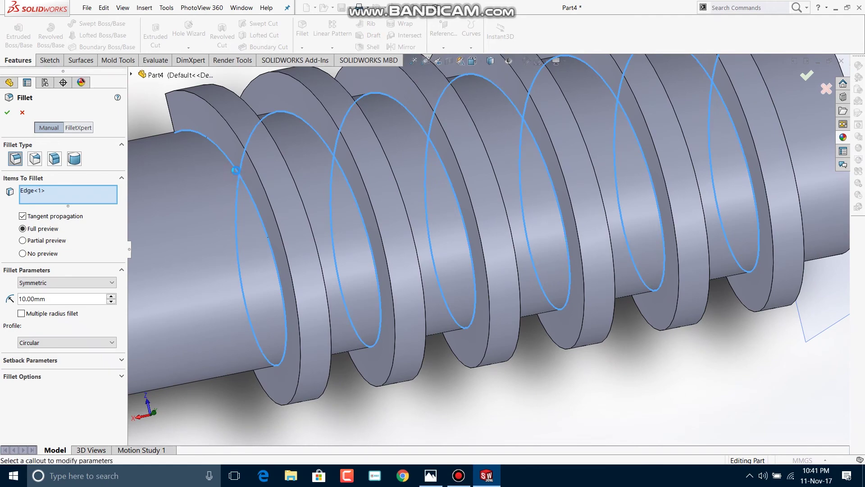
{"action": "middle_click_drag", "start_coordinate": [387, 155], "coordinate": [353, 167]}
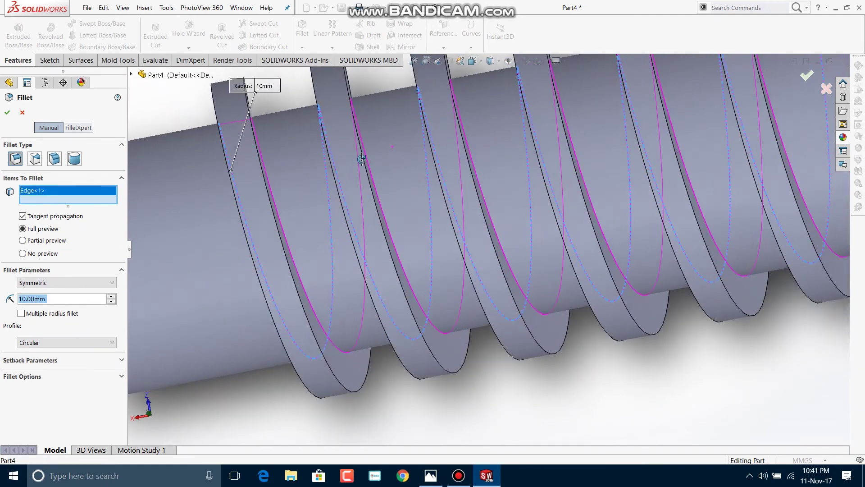
{"action": "left_click", "coordinate": [274, 167]}
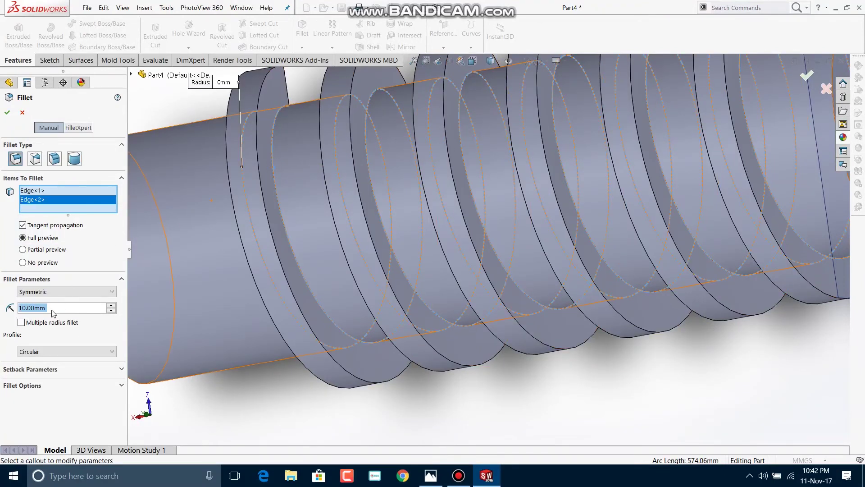
{"action": "type", "text": "3"}
{"action": "key", "text": "Return"}
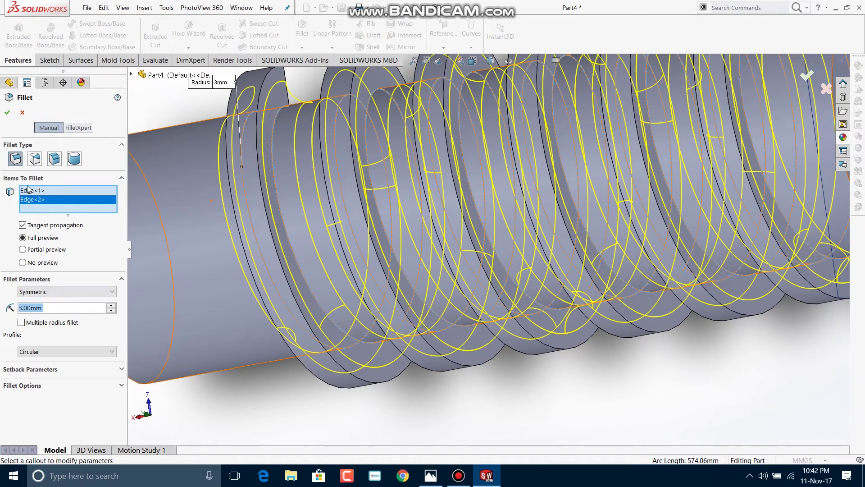
{"action": "left_click", "coordinate": [7, 113]}
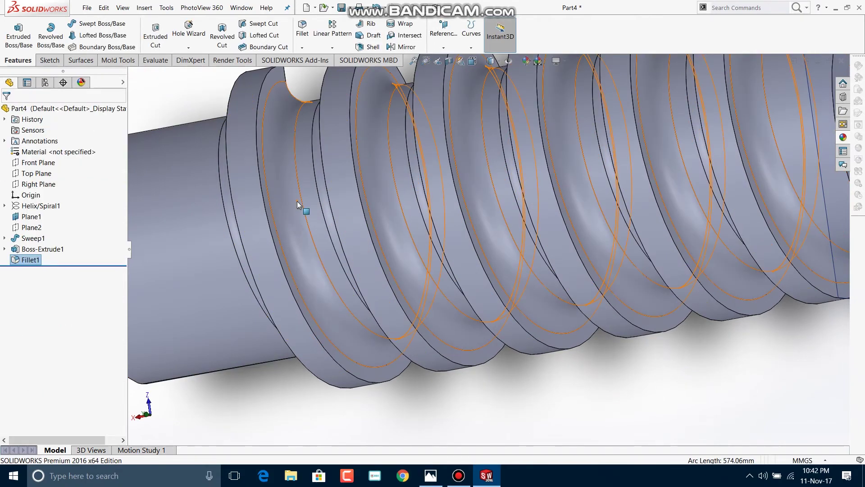
Zoom out and orbit to inspect the whole filleted shaft, then view the reference drawing
{"action": "scroll", "coordinate": [424, 199], "scroll_direction": "up", "scroll_amount": 3}
{"action": "scroll", "coordinate": [482, 270], "scroll_direction": "up", "scroll_amount": 2}
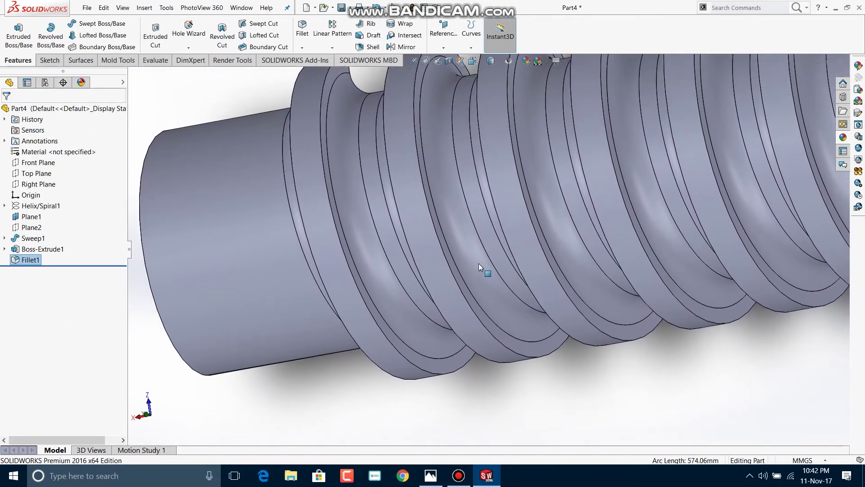
{"action": "scroll", "coordinate": [503, 265], "scroll_direction": "up", "scroll_amount": 3}
{"action": "scroll", "coordinate": [503, 265], "scroll_direction": "up", "scroll_amount": 2}
{"action": "mouse_move", "coordinate": [503, 265]}
{"action": "middle_mouse_down"}
{"action": "mouse_move", "coordinate": [442, 147]}
{"action": "mouse_move", "coordinate": [621, 148]}
{"action": "mouse_move", "coordinate": [663, 170]}
{"action": "mouse_move", "coordinate": [715, 162]}
{"action": "mouse_move", "coordinate": [776, 237]}
{"action": "mouse_move", "coordinate": [760, 295]}
{"action": "mouse_move", "coordinate": [726, 333]}
{"action": "mouse_move", "coordinate": [731, 344]}
{"action": "mouse_move", "coordinate": [757, 352]}
{"action": "mouse_move", "coordinate": [740, 361]}
{"action": "middle_mouse_up"}
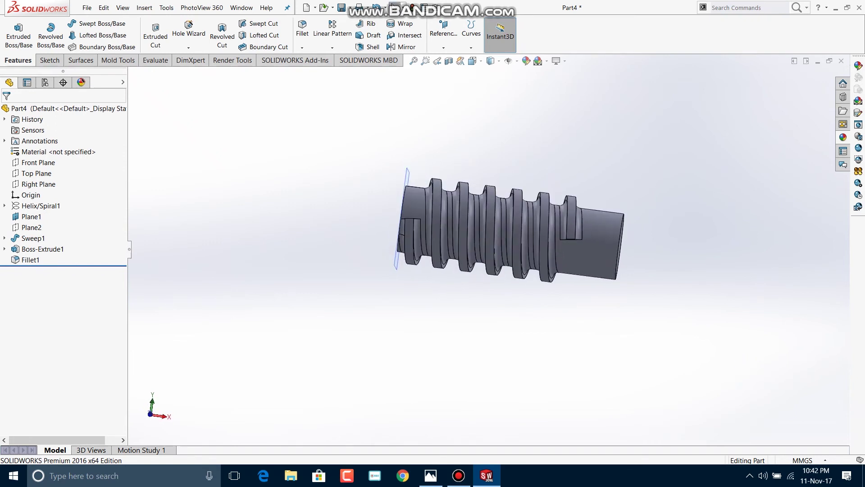
{"action": "left_click", "coordinate": [424, 477]}
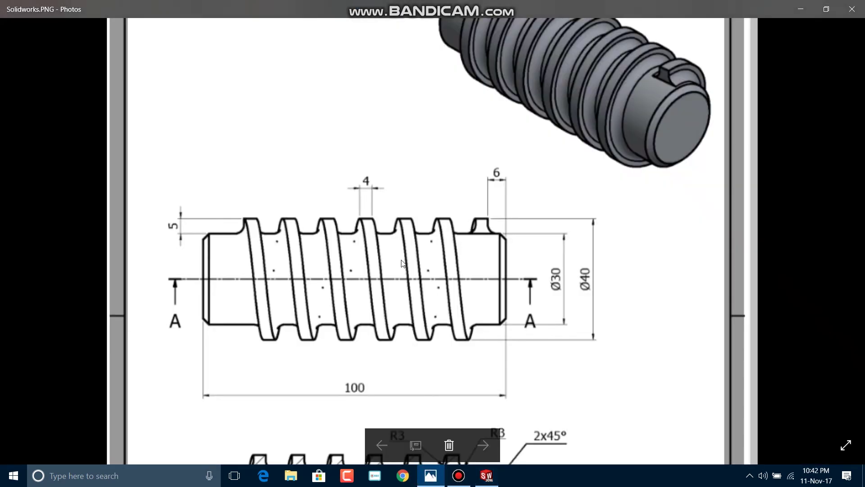
Check the section A-A view's R3 and 2x45° callouts, then return to SOLIDWORKS
{"action": "scroll", "coordinate": [447, 283], "scroll_direction": "down", "scroll_amount": 3}
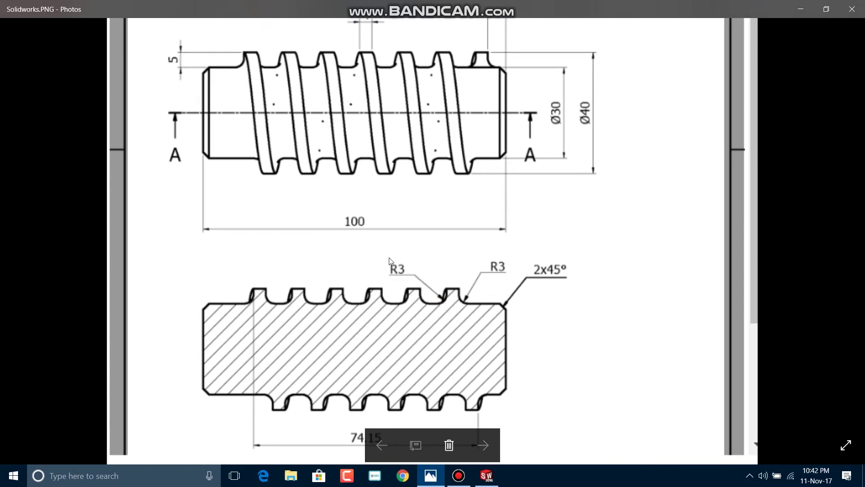
{"action": "left_click", "coordinate": [487, 476]}
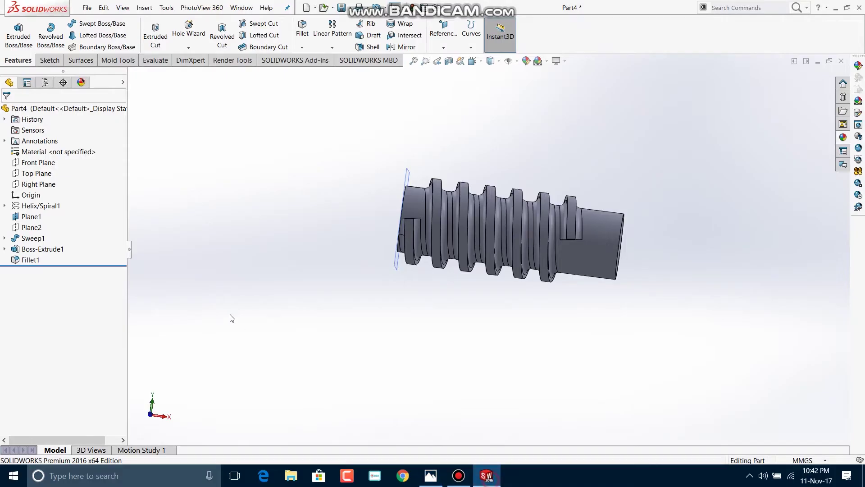
Reopen Fillet1 to recheck its 3 mm radius and confirm it unchanged
{"action": "left_click", "coordinate": [30, 260]}
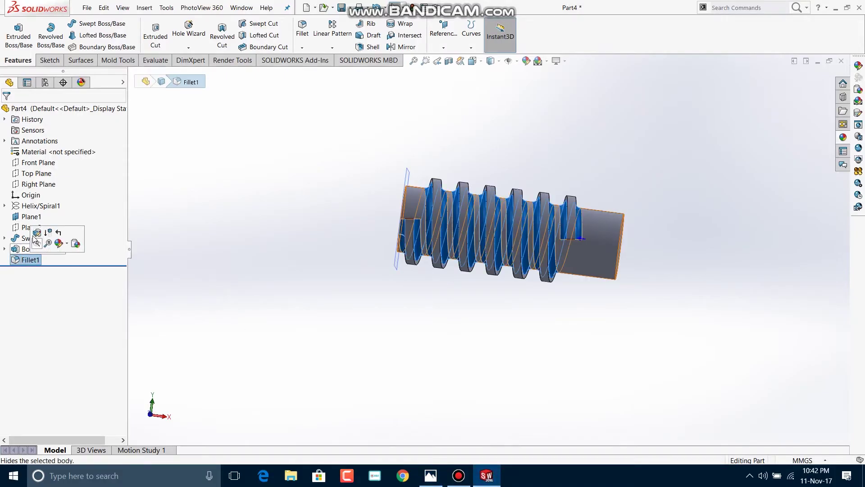
{"action": "left_click", "coordinate": [34, 234]}
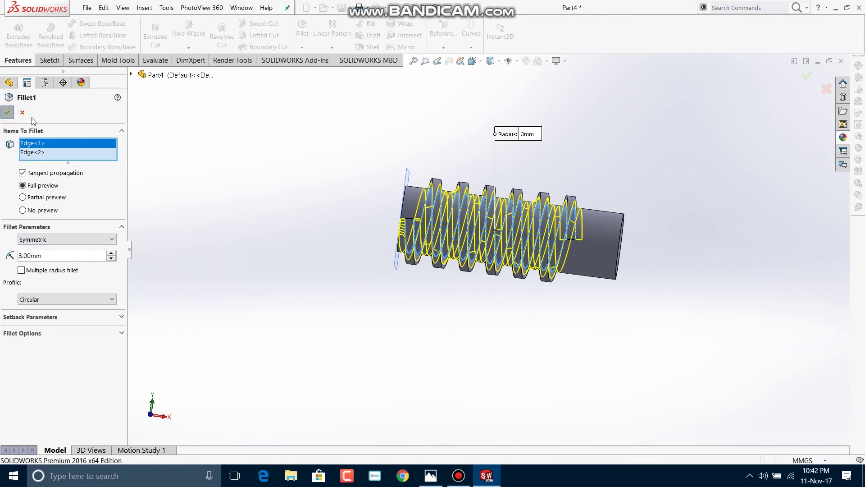
{"action": "left_click", "coordinate": [7, 112]}
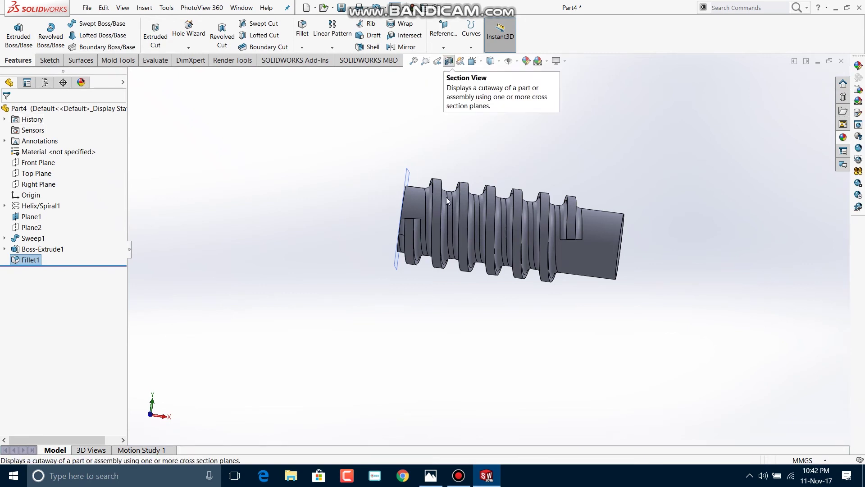
Start a Chamfer from the fillet dropdown and check the drawing's chamfer callout
{"action": "left_click", "coordinate": [324, 161]}
{"action": "left_click", "coordinate": [303, 49]}
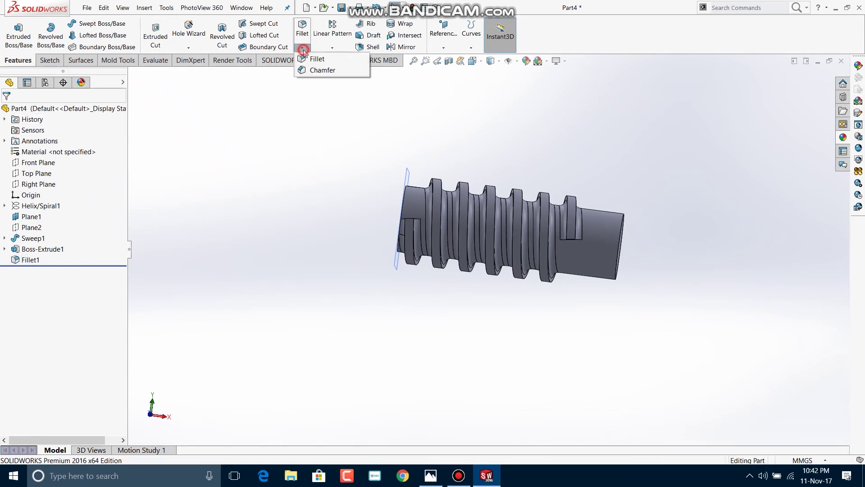
{"action": "left_click", "coordinate": [322, 70]}
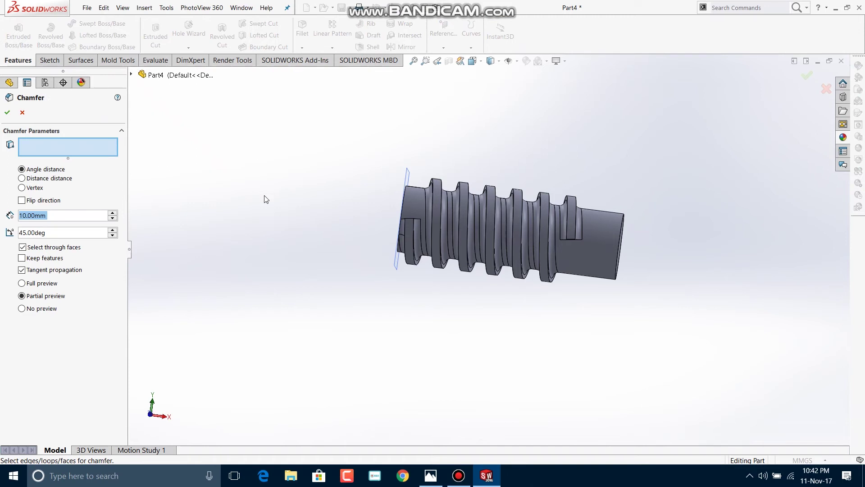
{"action": "left_click", "coordinate": [438, 478]}
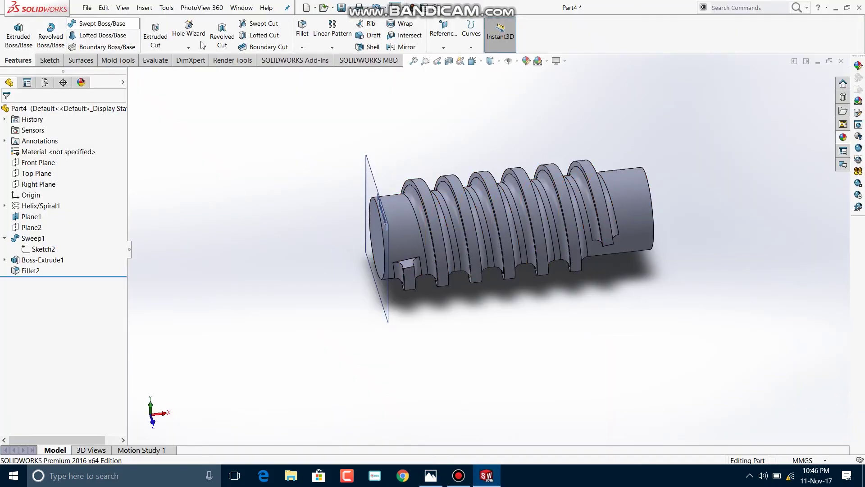
Chamfer the left and right shaft end edges 2 mm × 45°, checking the drawing's 2x45° callout
{"action": "left_click", "coordinate": [308, 48]}
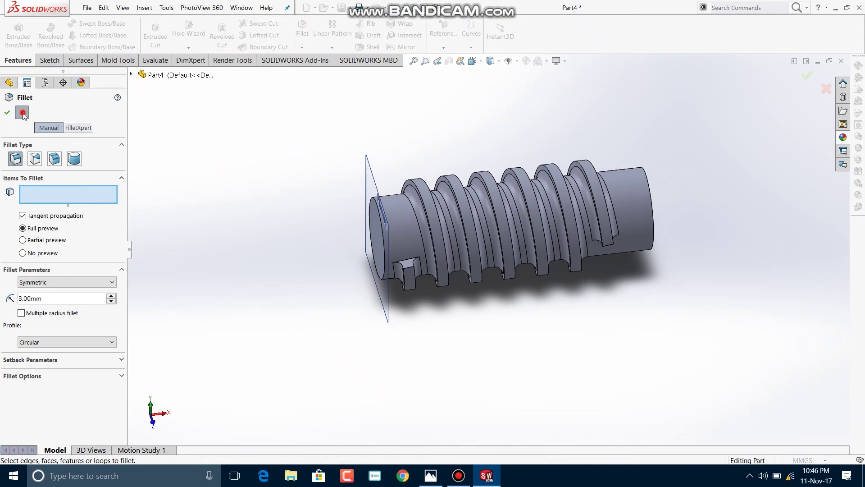
{"action": "left_click", "coordinate": [22, 112]}
{"action": "left_click", "coordinate": [302, 48]}
{"action": "left_click", "coordinate": [310, 68]}
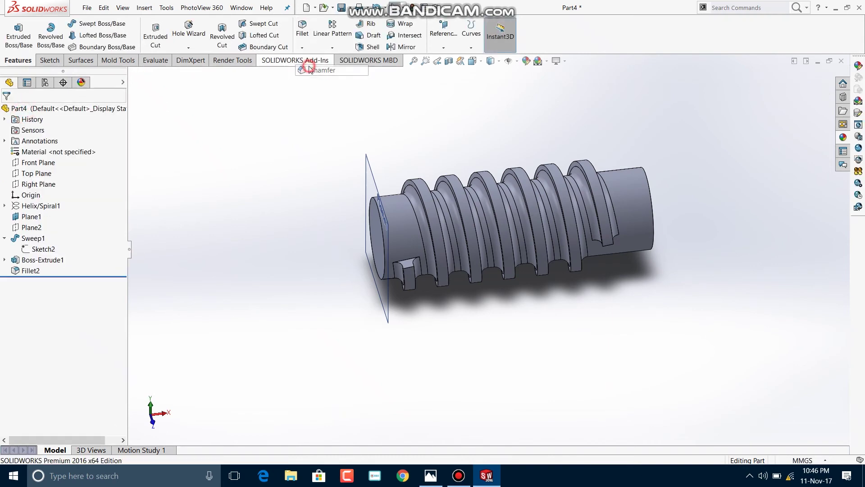
{"action": "left_click", "coordinate": [376, 203]}
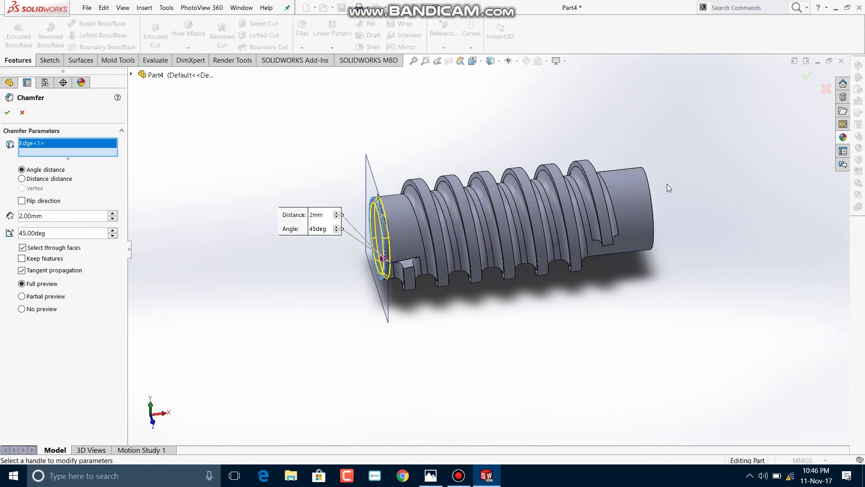
{"action": "left_click", "coordinate": [650, 186]}
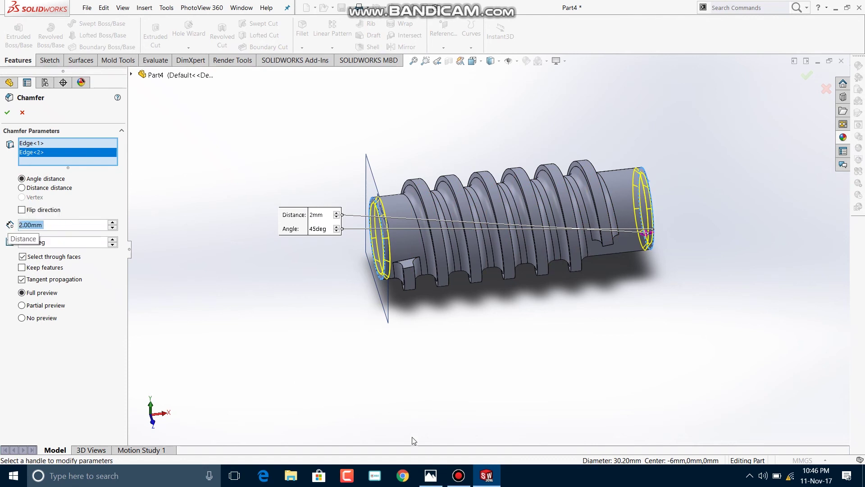
{"action": "left_click", "coordinate": [431, 476]}
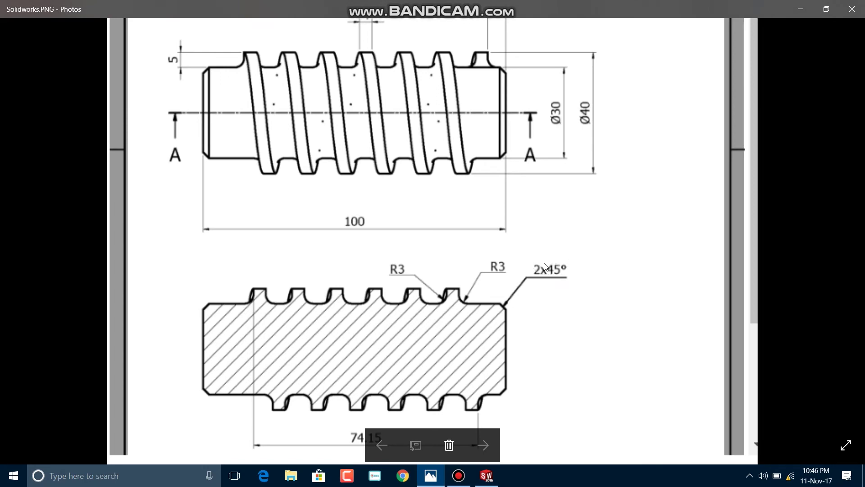
{"action": "left_click", "coordinate": [486, 475]}
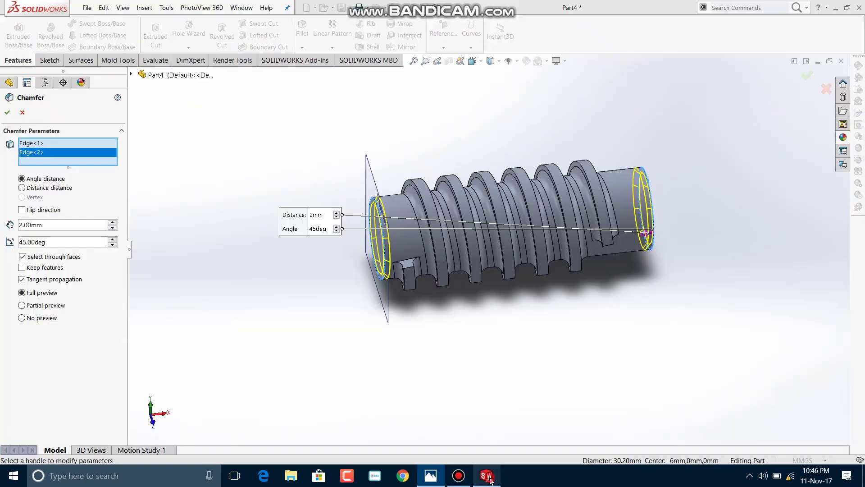
{"action": "left_click", "coordinate": [8, 114]}
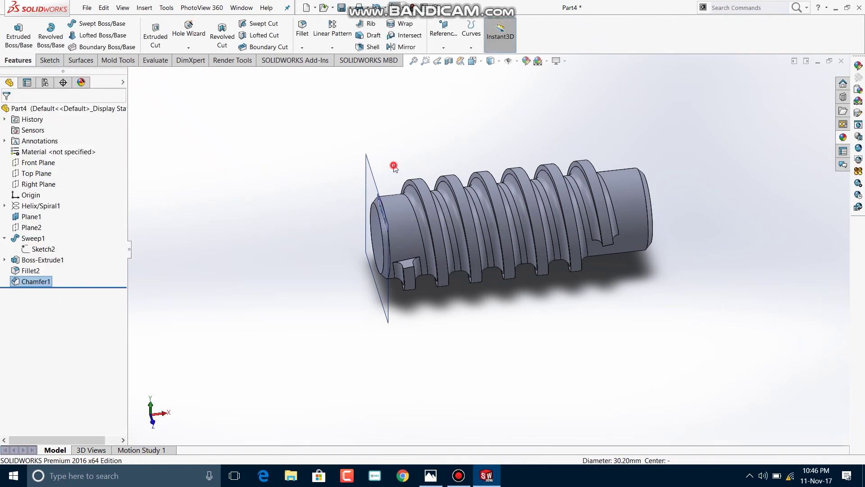
Hide Plane1 from the view
{"action": "left_click", "coordinate": [394, 168]}
{"action": "middle_click_drag", "start_coordinate": [434, 147], "coordinate": [219, 226]}
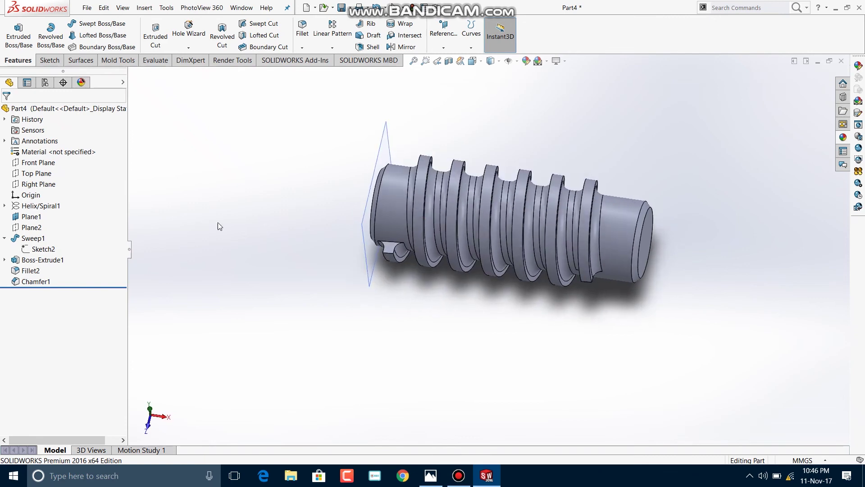
{"action": "left_click", "coordinate": [27, 217]}
{"action": "right_click", "coordinate": [26, 217]}
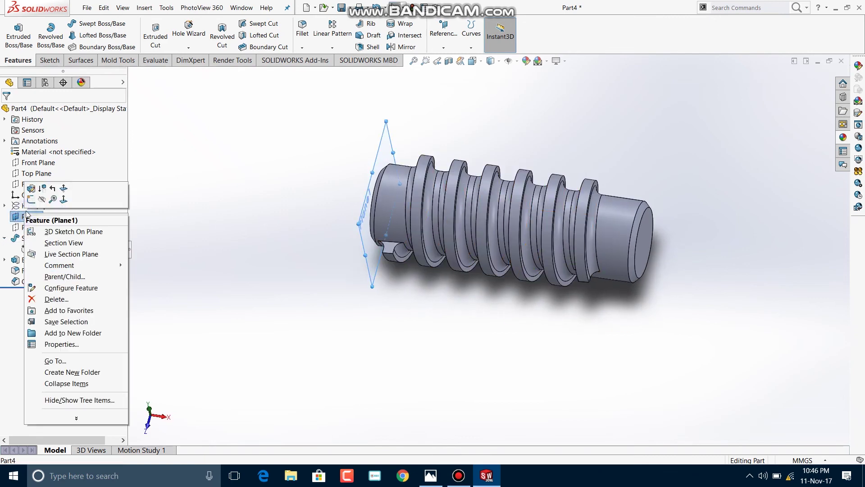
{"action": "left_click", "coordinate": [42, 199]}
Show the shaft shaded without edge lines and bring up the appearance library
{"action": "mouse_move", "coordinate": [337, 162]}
{"action": "middle_mouse_down"}
{"action": "mouse_move", "coordinate": [499, 113]}
{"action": "mouse_move", "coordinate": [554, 170]}
{"action": "mouse_move", "coordinate": [544, 156]}
{"action": "middle_mouse_up"}
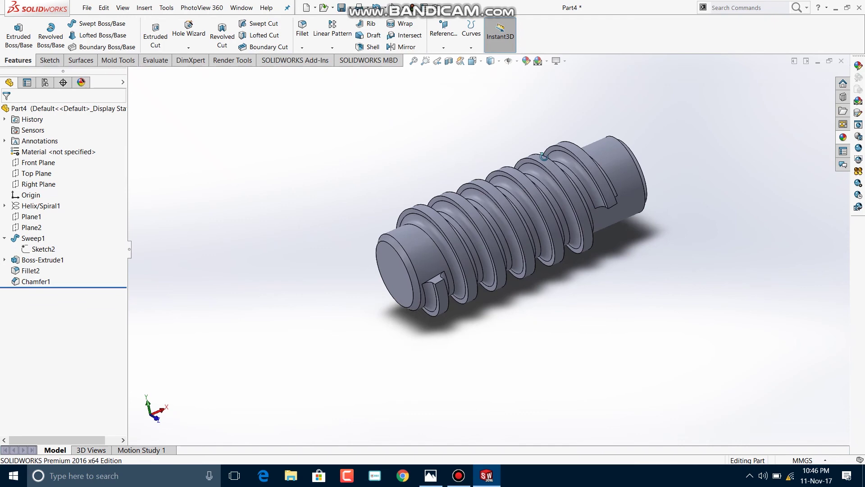
{"action": "mouse_move", "coordinate": [544, 156]}
{"action": "middle_mouse_down"}
{"action": "mouse_move", "coordinate": [653, 132]}
{"action": "mouse_move", "coordinate": [626, 153]}
{"action": "mouse_move", "coordinate": [645, 221]}
{"action": "mouse_move", "coordinate": [690, 257]}
{"action": "mouse_move", "coordinate": [705, 287]}
{"action": "mouse_move", "coordinate": [694, 275]}
{"action": "middle_mouse_up"}
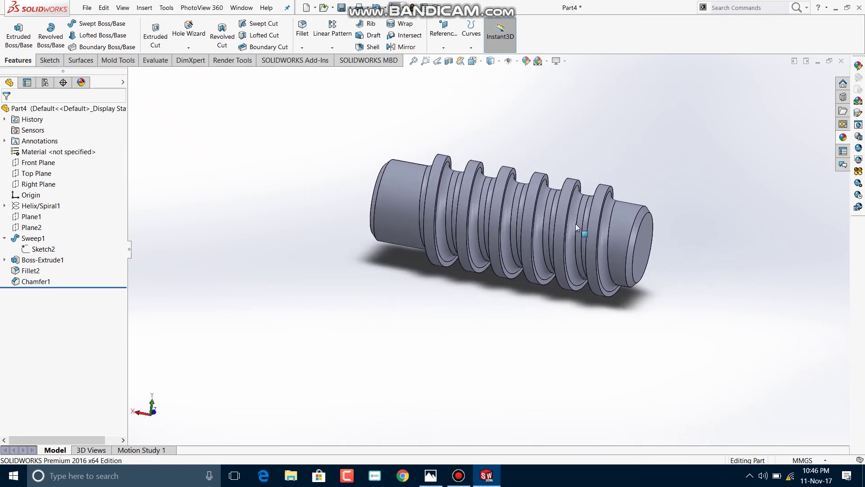
{"action": "left_click", "coordinate": [490, 61]}
{"action": "left_click", "coordinate": [489, 85]}
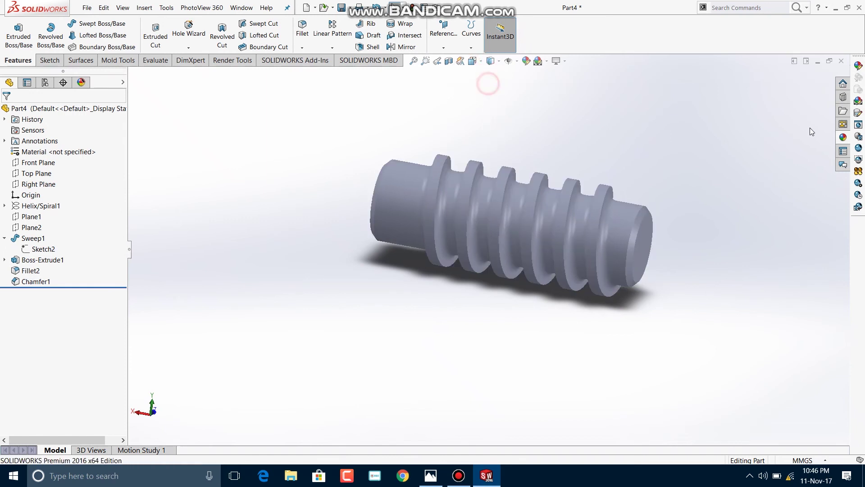
{"action": "left_click", "coordinate": [858, 66]}
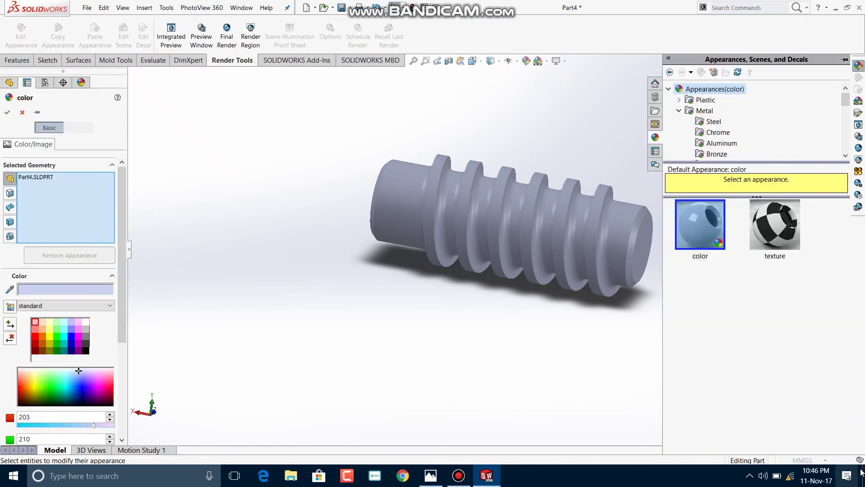
Apply the Metal > Steel carbon steel appearance to the whole shaft, dismissing the stock-folder warning
{"action": "left_click", "coordinate": [714, 122]}
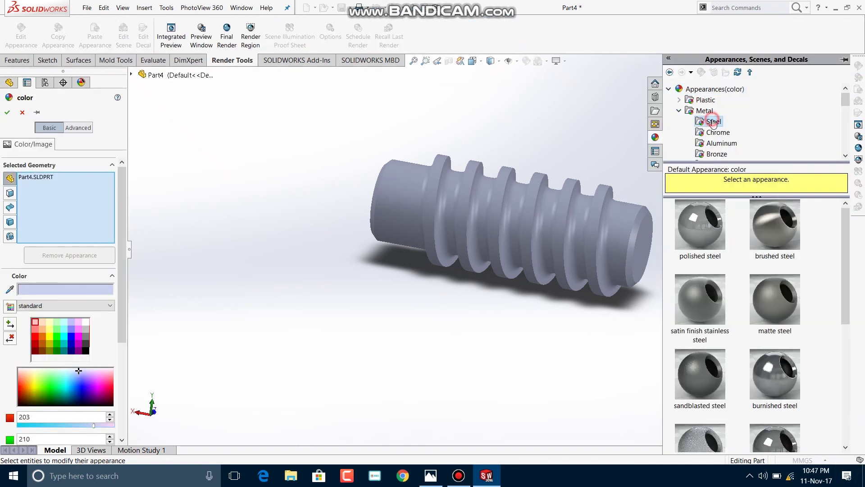
{"action": "left_click", "coordinate": [787, 368]}
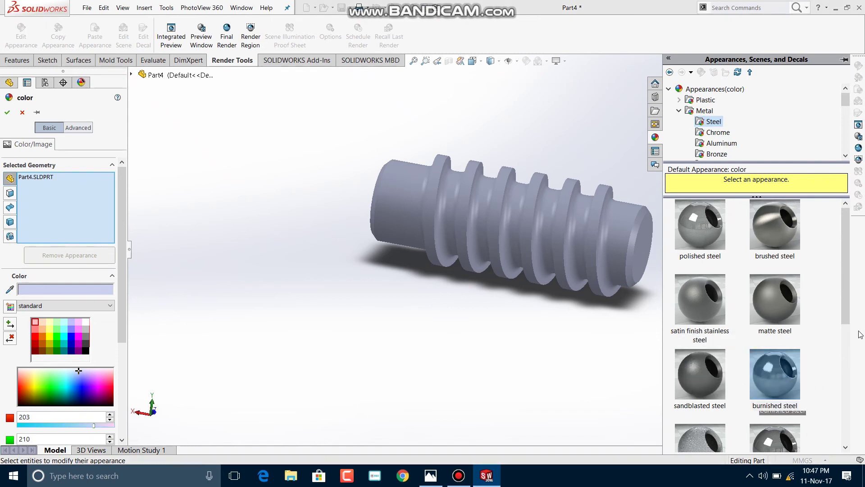
{"action": "left_click_drag", "start_coordinate": [855, 342], "coordinate": [859, 324]}
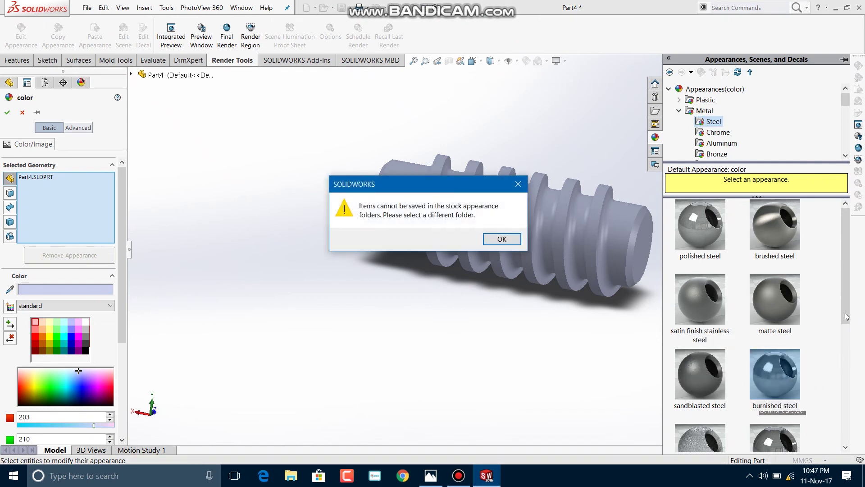
{"action": "left_click", "coordinate": [503, 239]}
{"action": "scroll", "coordinate": [846, 336], "scroll_direction": "down", "scroll_amount": 3}
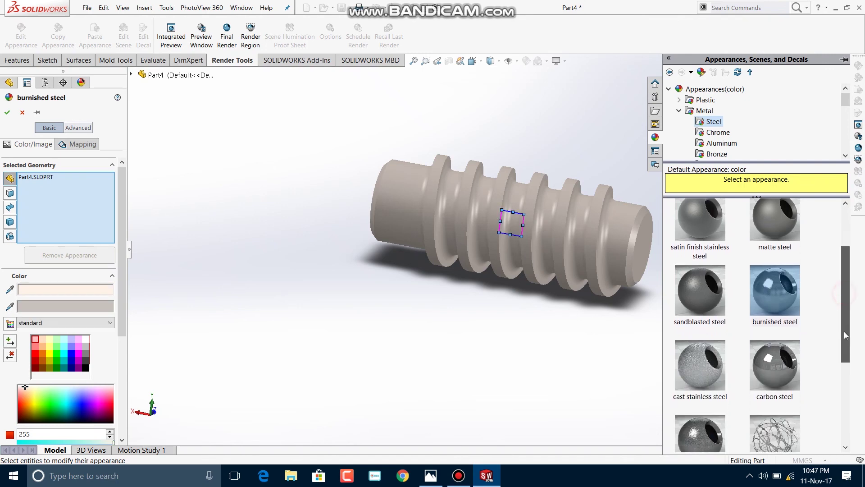
{"action": "left_click_drag", "start_coordinate": [775, 365], "coordinate": [585, 235]}
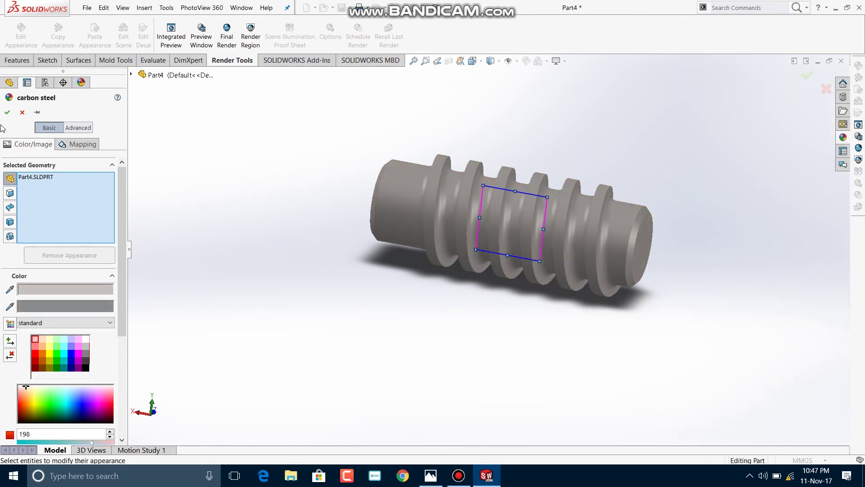
{"action": "left_click", "coordinate": [6, 113]}
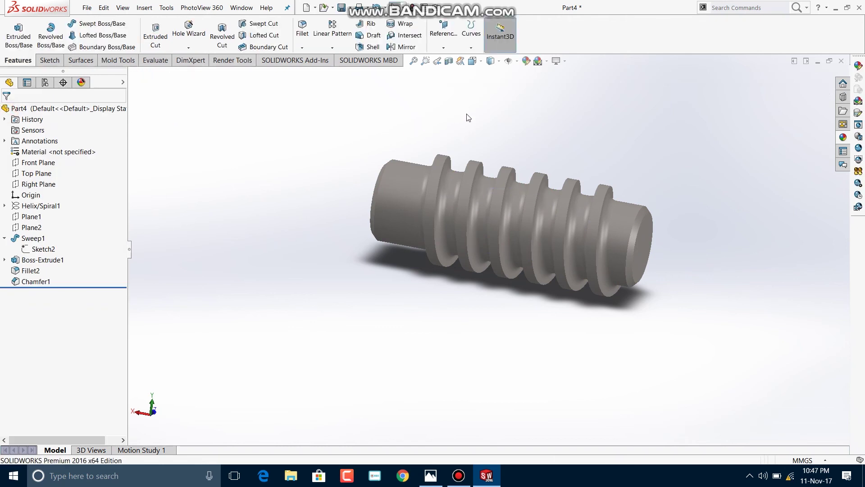
Section the shaft along the Front Plane at 0 mm offset to inspect its interior
{"action": "mouse_move", "coordinate": [506, 147]}
{"action": "middle_mouse_down"}
{"action": "mouse_move", "coordinate": [501, 137]}
{"action": "mouse_move", "coordinate": [510, 144]}
{"action": "middle_mouse_up"}
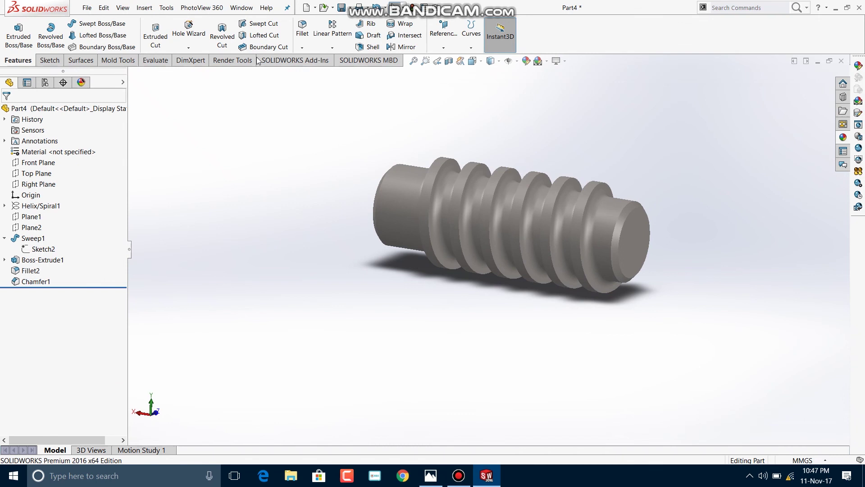
{"action": "left_click", "coordinate": [222, 61]}
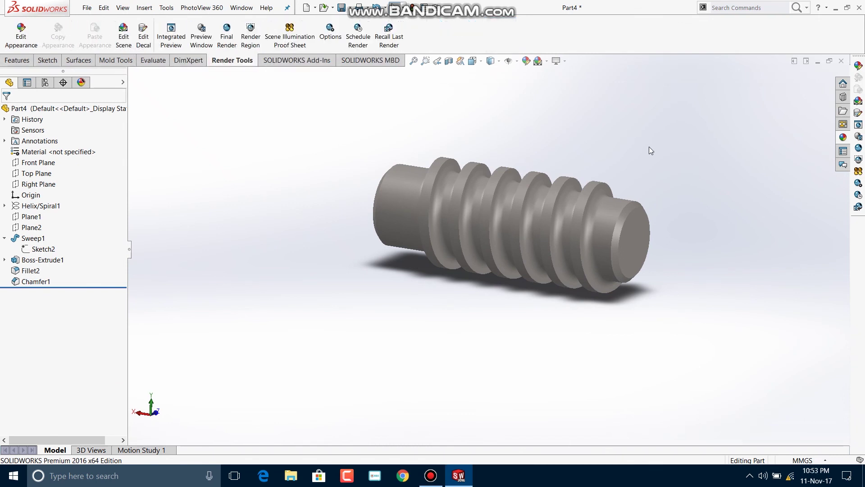
{"action": "mouse_move", "coordinate": [649, 147]}
{"action": "middle_mouse_down"}
{"action": "mouse_move", "coordinate": [479, 135]}
{"action": "mouse_move", "coordinate": [513, 229]}
{"action": "mouse_move", "coordinate": [541, 234]}
{"action": "middle_mouse_up"}
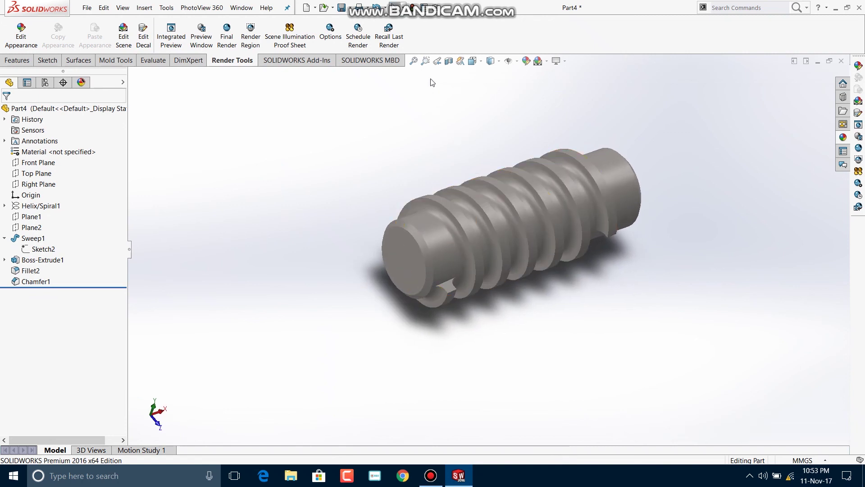
{"action": "left_click", "coordinate": [448, 61]}
{"action": "mouse_move", "coordinate": [471, 150]}
{"action": "middle_mouse_down"}
{"action": "mouse_move", "coordinate": [421, 135]}
{"action": "mouse_move", "coordinate": [421, 159]}
{"action": "middle_mouse_up"}
{"action": "mouse_move", "coordinate": [516, 260]}
{"action": "left_mouse_down"}
{"action": "mouse_move", "coordinate": [515, 239]}
{"action": "mouse_move", "coordinate": [517, 258]}
{"action": "left_mouse_up"}
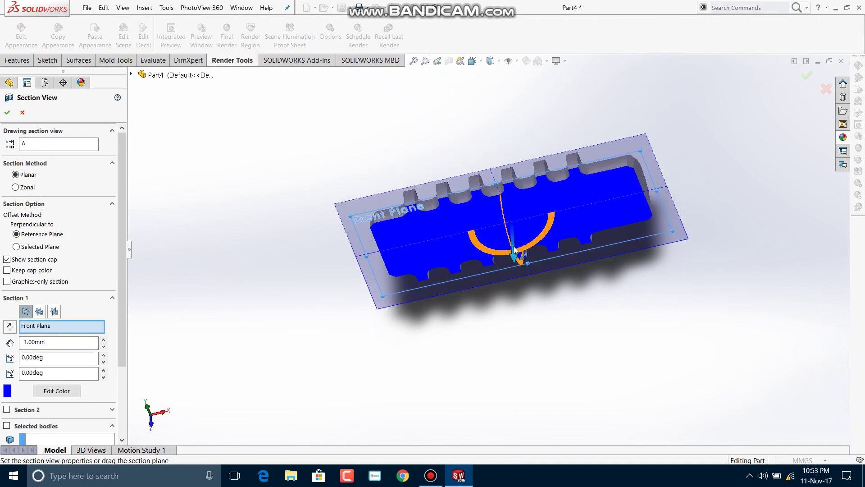
{"action": "left_click", "coordinate": [23, 114]}
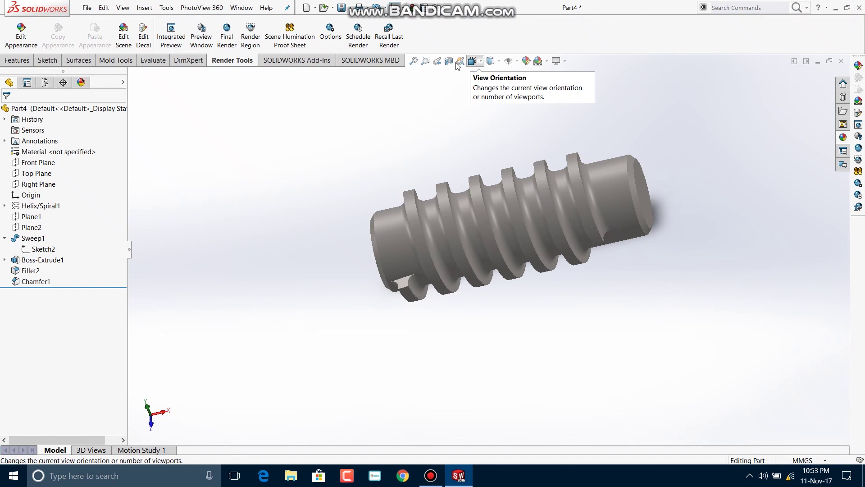
{"action": "left_click", "coordinate": [436, 61]}
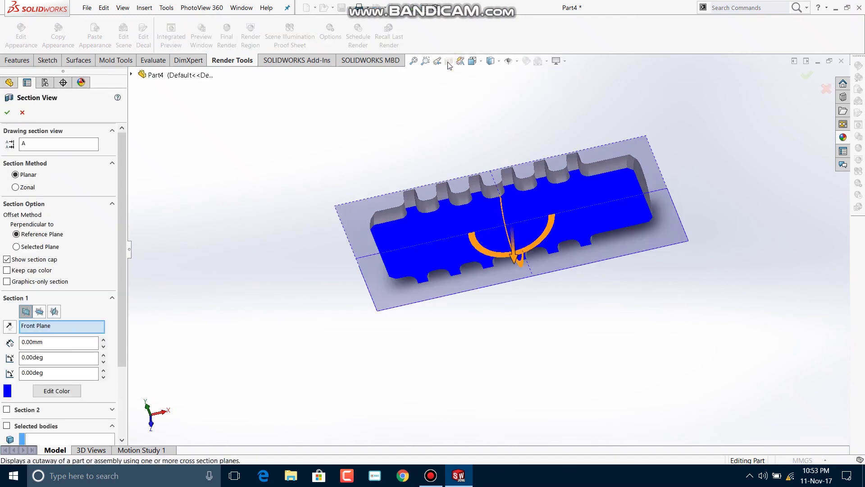
{"action": "left_click", "coordinate": [5, 115]}
{"action": "mouse_move", "coordinate": [304, 142]}
{"action": "middle_mouse_down"}
{"action": "mouse_move", "coordinate": [421, 87]}
{"action": "mouse_move", "coordinate": [450, 132]}
{"action": "mouse_move", "coordinate": [440, 139]}
{"action": "mouse_move", "coordinate": [444, 120]}
{"action": "mouse_move", "coordinate": [453, 130]}
{"action": "middle_mouse_up"}
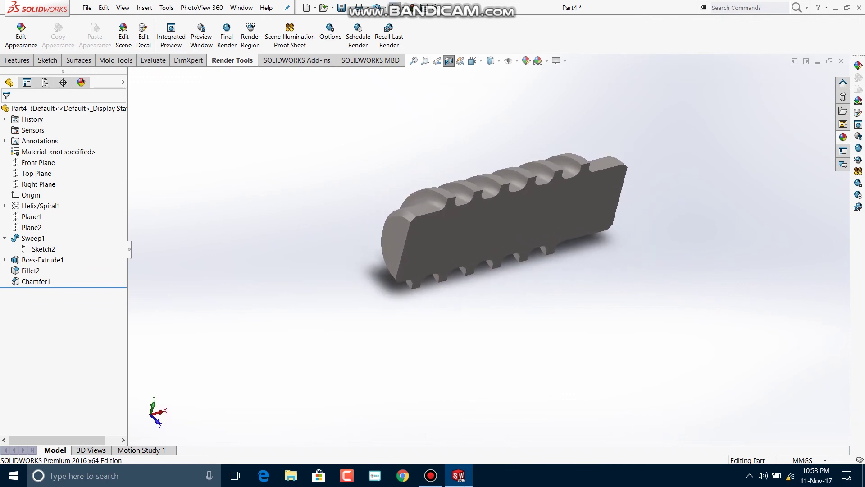
Turn the section view off, apply the Plain White scene, and display Shaded With Edges
{"action": "left_click", "coordinate": [449, 61]}
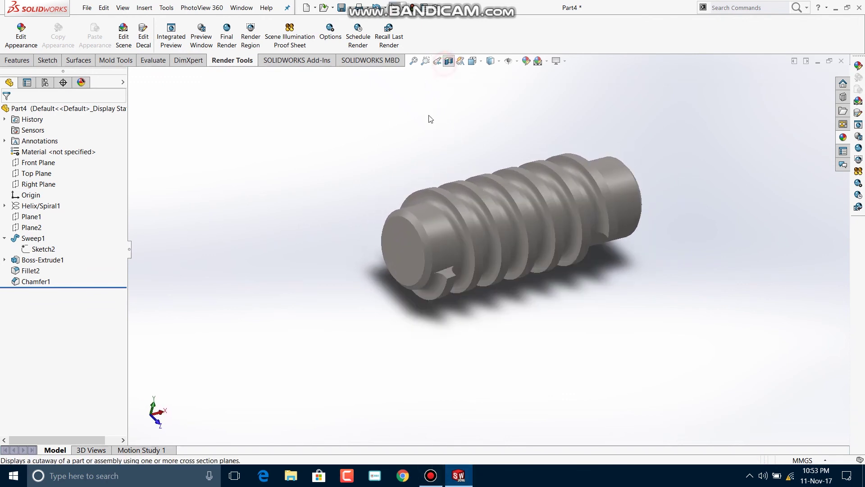
{"action": "mouse_move", "coordinate": [396, 149]}
{"action": "middle_mouse_down"}
{"action": "mouse_move", "coordinate": [390, 171]}
{"action": "mouse_move", "coordinate": [408, 162]}
{"action": "middle_mouse_up"}
{"action": "left_click", "coordinate": [556, 61]}
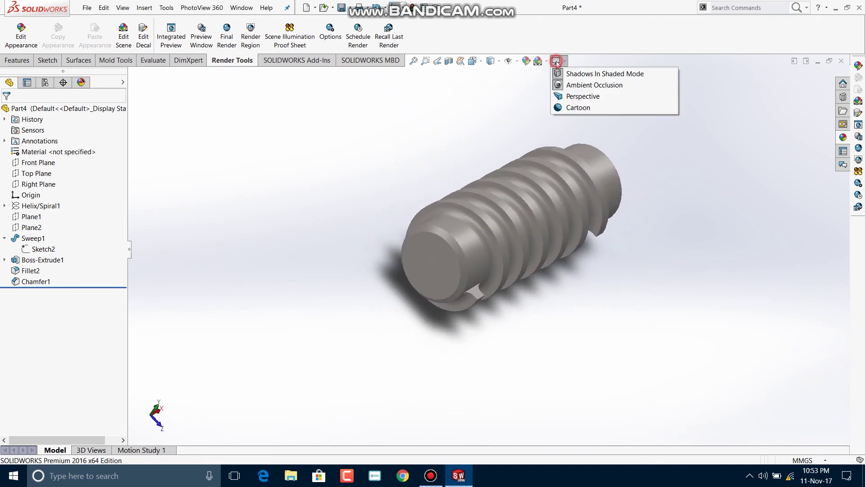
{"action": "left_click", "coordinate": [539, 62]}
{"action": "left_click", "coordinate": [557, 85]}
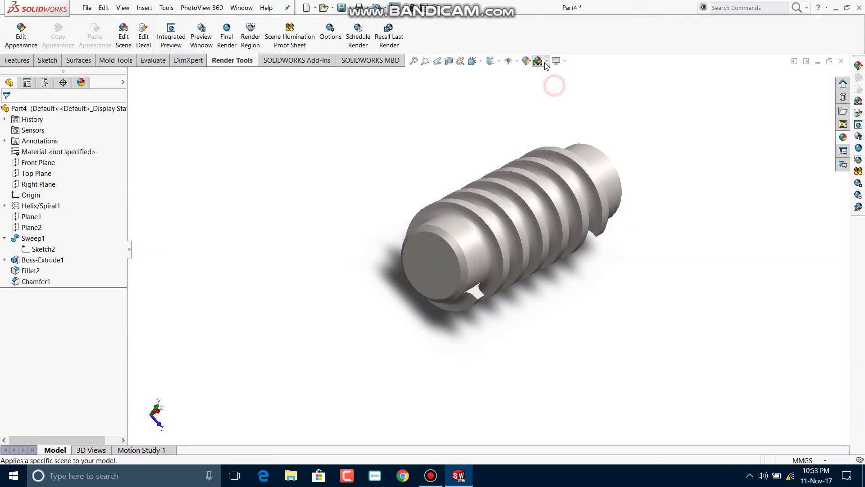
{"action": "left_click", "coordinate": [491, 61]}
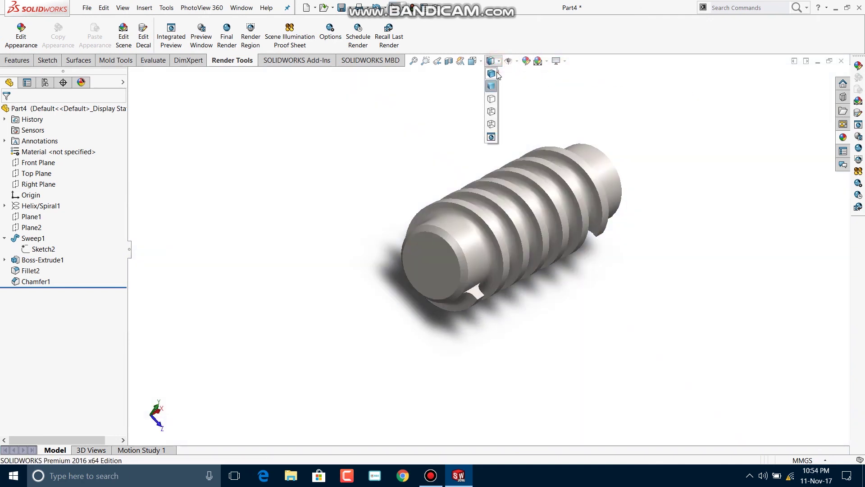
{"action": "middle_click_drag", "start_coordinate": [407, 110], "coordinate": [377, 62]}
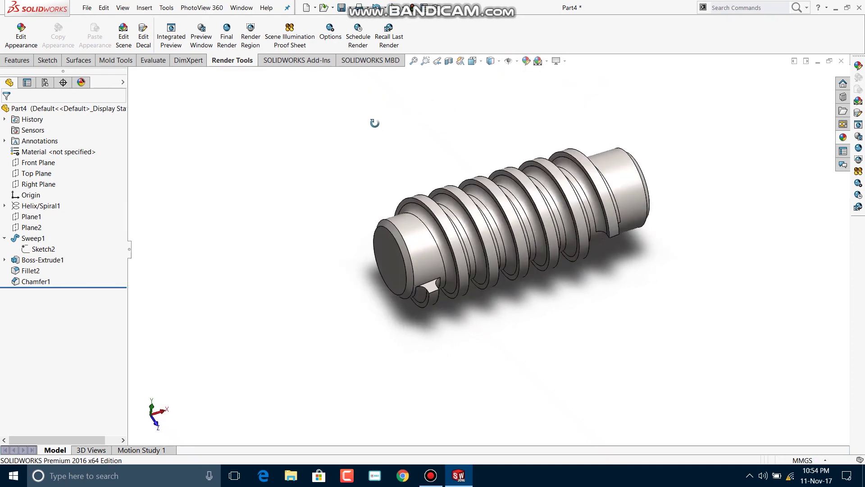